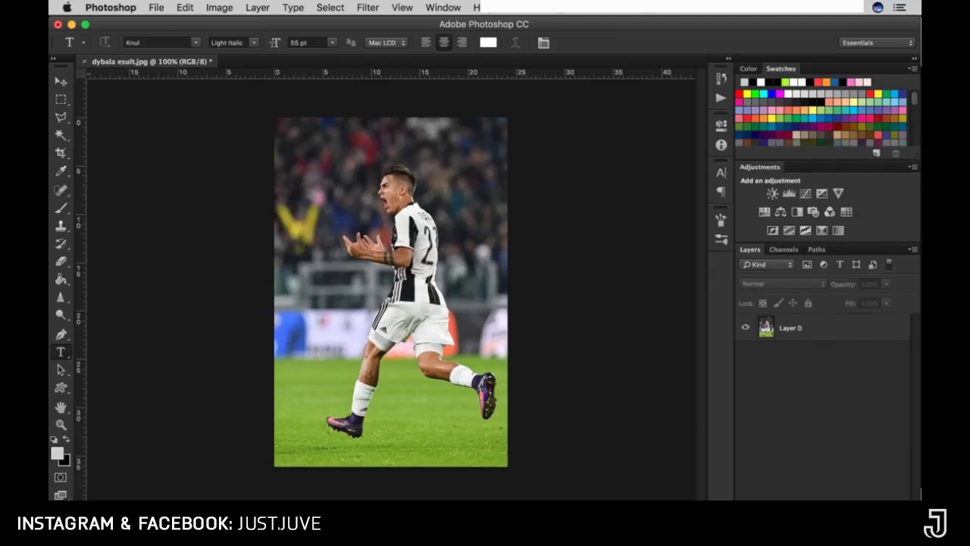
Step: Place the player photo on the square canvas and enlarge it to 207.91%
{"action": "left_click_drag", "start_coordinate": [331, 77], "coordinate": [346, 141]}
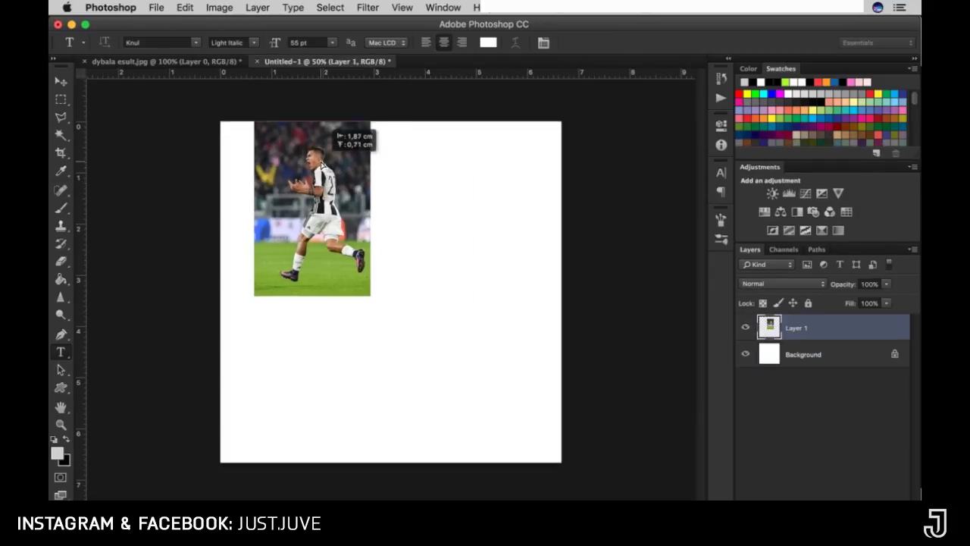
{"action": "key", "text": "ctrl+t"}
{"action": "left_click_drag", "start_coordinate": [371, 295], "coordinate": [537, 422]}
{"action": "left_click_drag", "start_coordinate": [303, 267], "coordinate": [320, 267]}
Step: Add a vertical centre guide via View > New Guide and apply the photo's new size
{"action": "left_click", "coordinate": [402, 7]}
{"action": "left_click", "coordinate": [455, 329]}
{"action": "left_click", "coordinate": [531, 225]}
{"action": "key", "text": "Return"}
{"action": "key", "text": "t"}
Step: Clone grass into the lower-left on a new layer, then duplicate that grass layer
{"action": "key", "text": "m"}
{"action": "left_click_drag", "start_coordinate": [220, 370], "coordinate": [304, 460]}
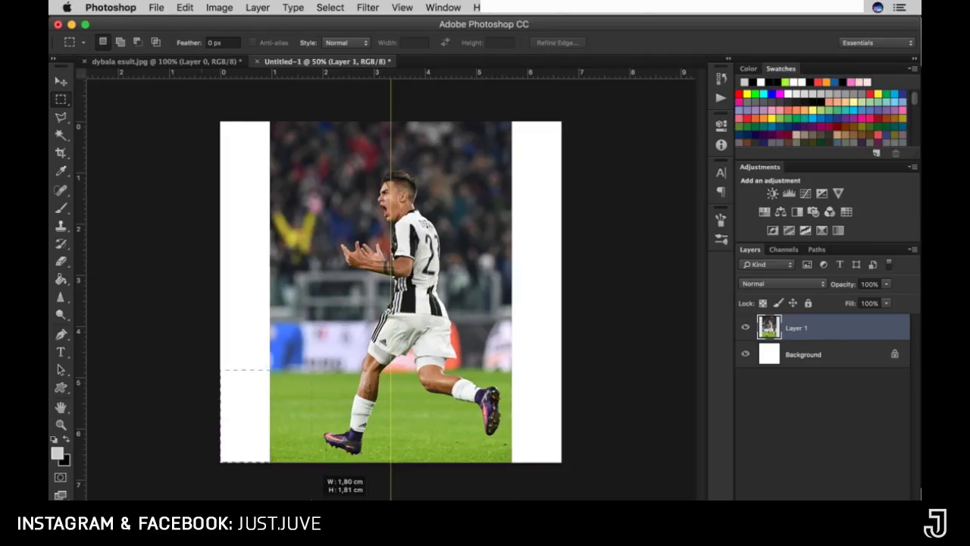
{"action": "key", "text": "ctrl+shift+alt+n"}
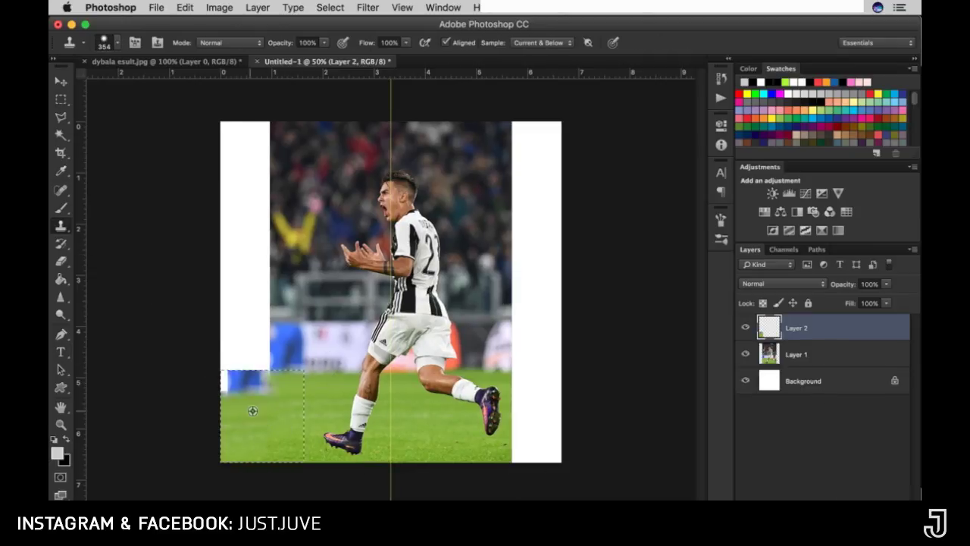
{"action": "left_click_drag", "start_coordinate": [301, 405], "coordinate": [292, 428]}
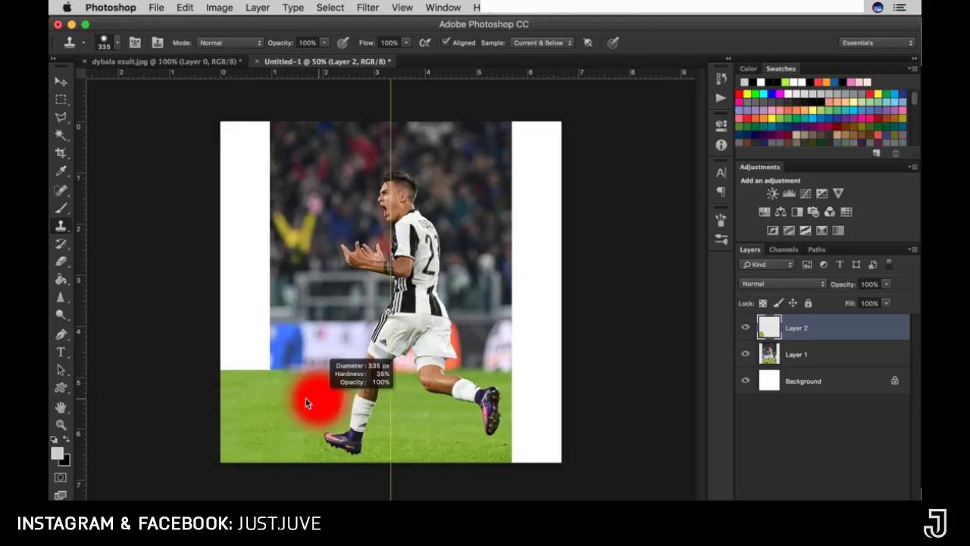
{"action": "key", "text": "ctrl+j"}
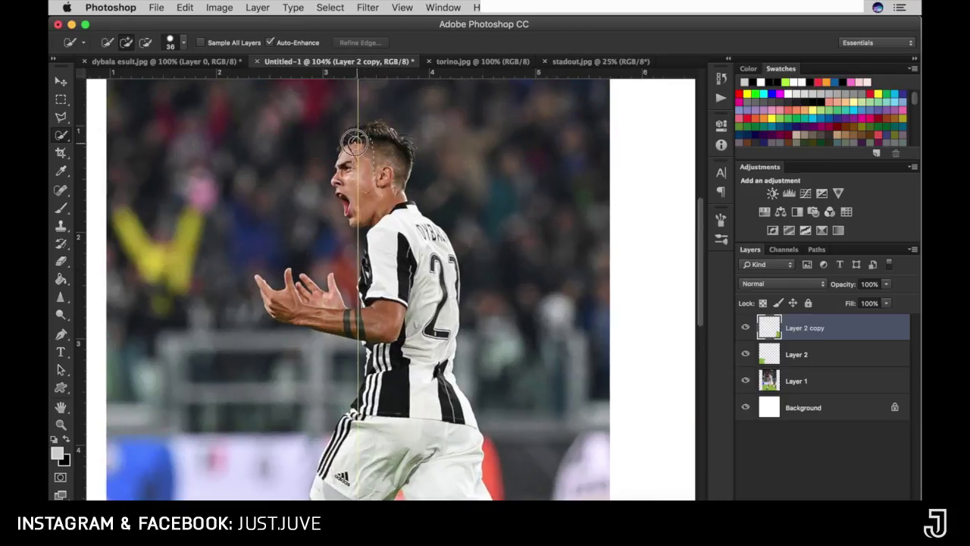
Step: On Layer 1, zoom in and out to tighten the Quick Selection around hair, hands and shorts
{"action": "key", "text": "alt+bracketleft"}
{"action": "key", "text": "alt+bracketleft"}
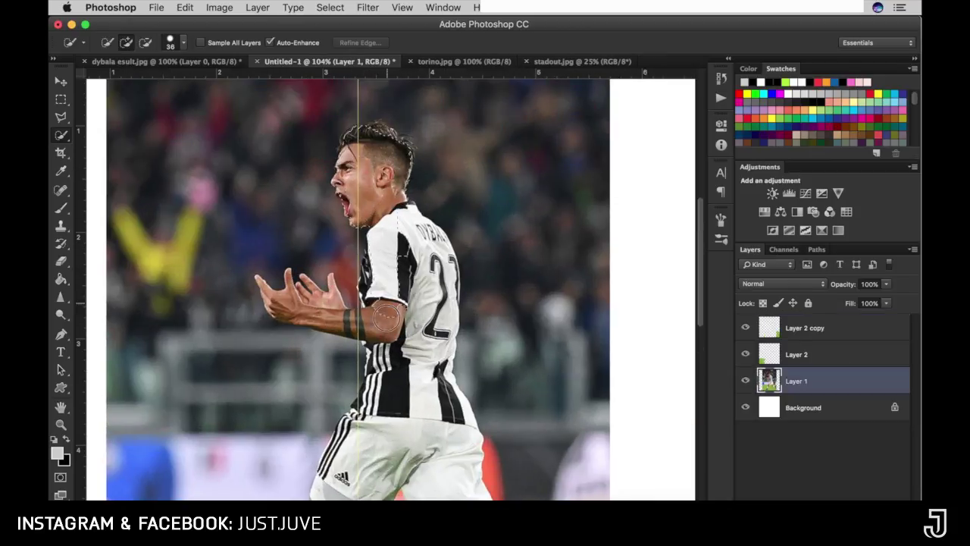
{"action": "scroll", "coordinate": [414, 380], "scroll_direction": "down", "scroll_amount": 3}
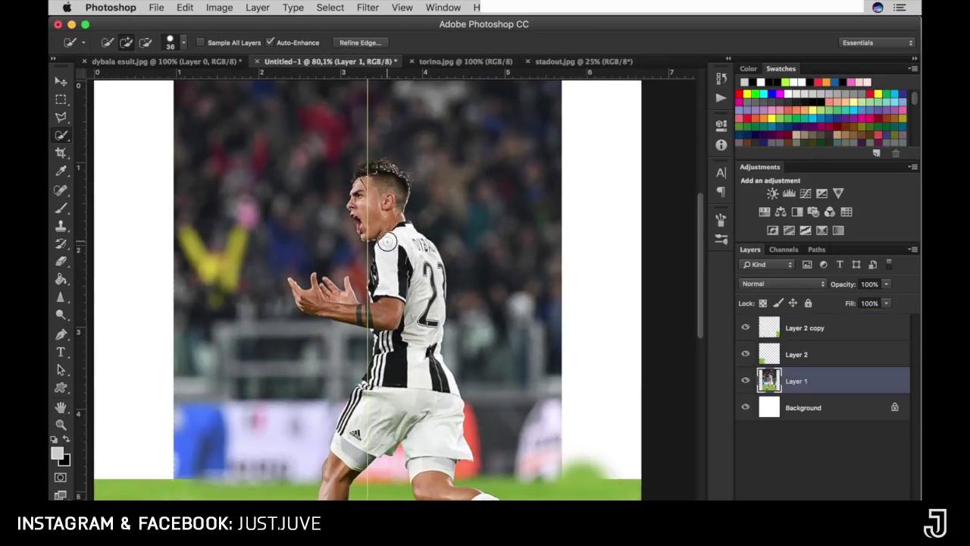
{"action": "scroll", "coordinate": [426, 400], "scroll_direction": "down", "scroll_amount": 5}
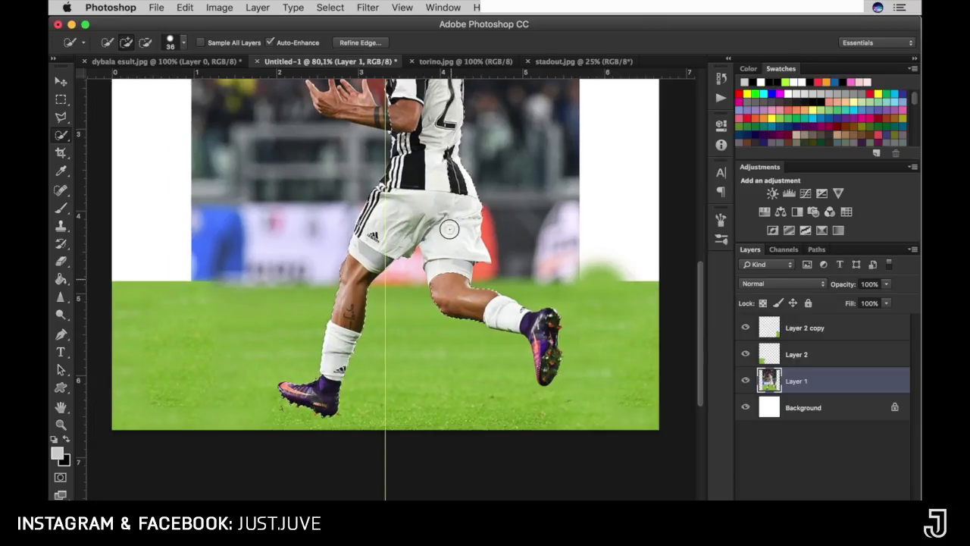
{"action": "scroll", "coordinate": [386, 252], "scroll_direction": "up", "scroll_amount": 3}
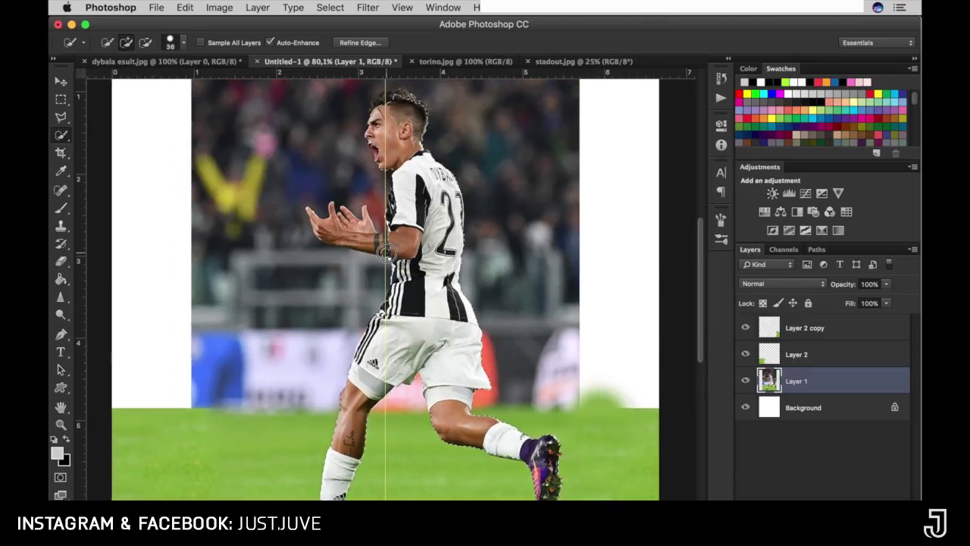
{"action": "scroll", "coordinate": [377, 150], "scroll_direction": "up", "scroll_amount": 5}
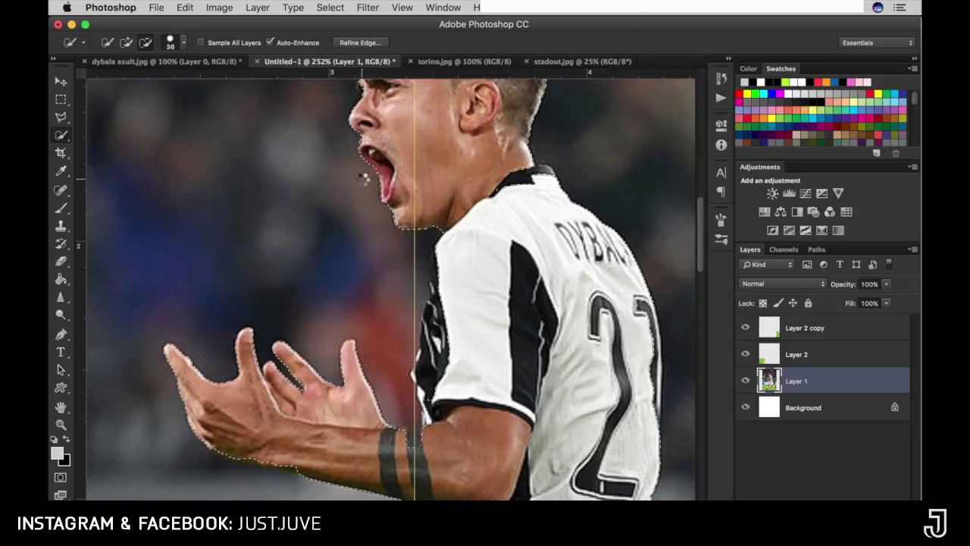
{"action": "scroll", "coordinate": [364, 178], "scroll_direction": "up", "scroll_amount": 2}
{"action": "scroll", "coordinate": [402, 225], "scroll_direction": "up", "scroll_amount": 4}
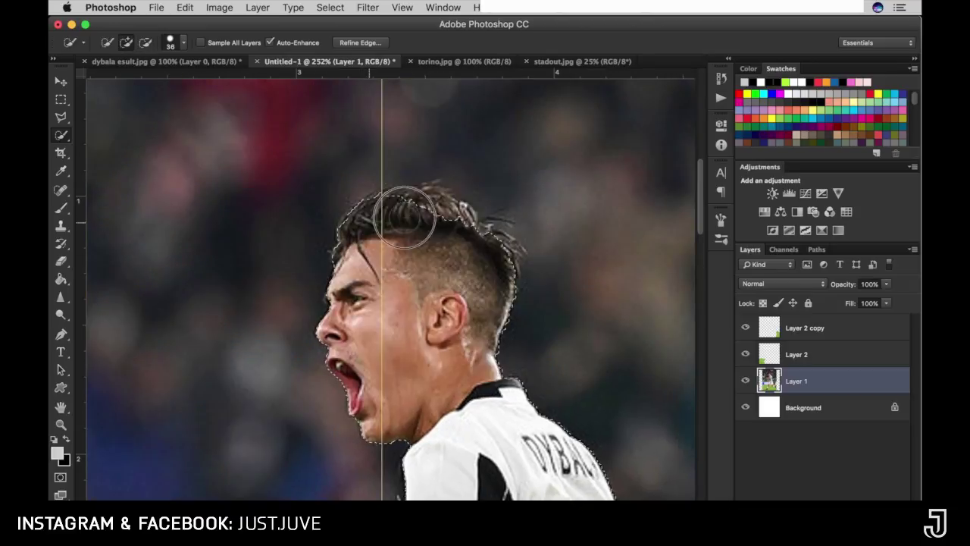
{"action": "scroll", "coordinate": [404, 217], "scroll_direction": "down", "scroll_amount": 8}
{"action": "scroll", "coordinate": [539, 314], "scroll_direction": "up", "scroll_amount": 3}
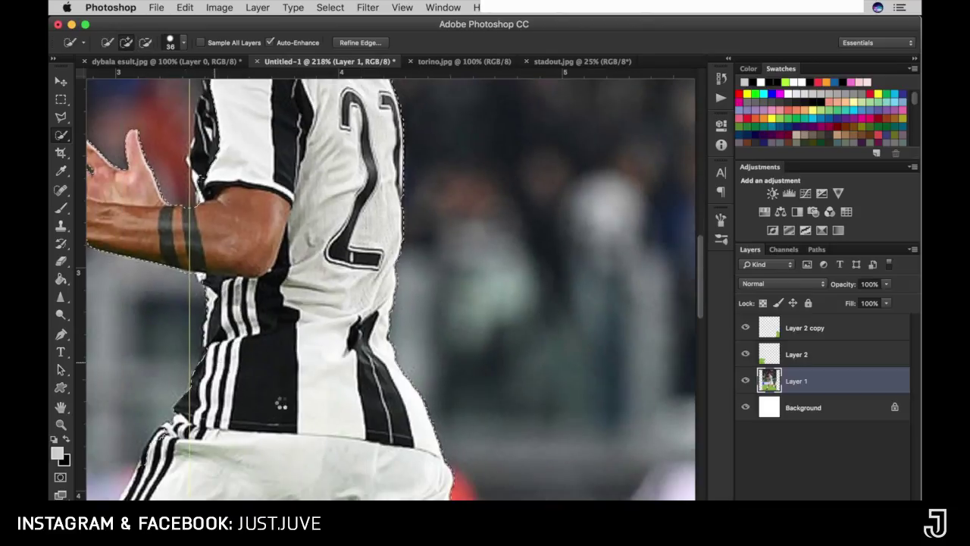
Step: Check the player selection's edges in Refine Edge, then close it without changes
{"action": "key", "text": "super+0"}
{"action": "key", "text": "alt+super+r"}
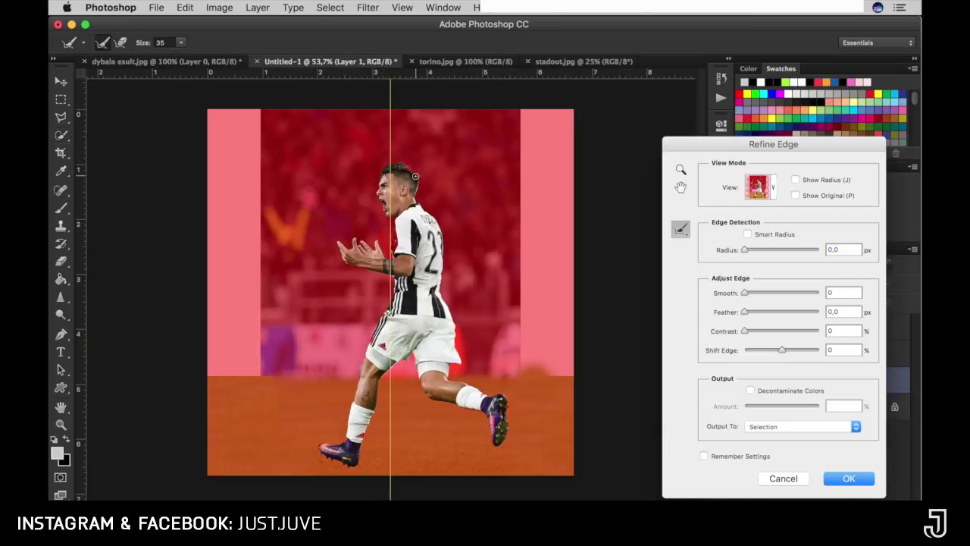
{"action": "scroll", "coordinate": [394, 219], "scroll_direction": "up", "scroll_amount": 10}
{"action": "key", "text": "Escape"}
{"action": "scroll", "coordinate": [220, 328], "scroll_direction": "down", "scroll_amount": 5}
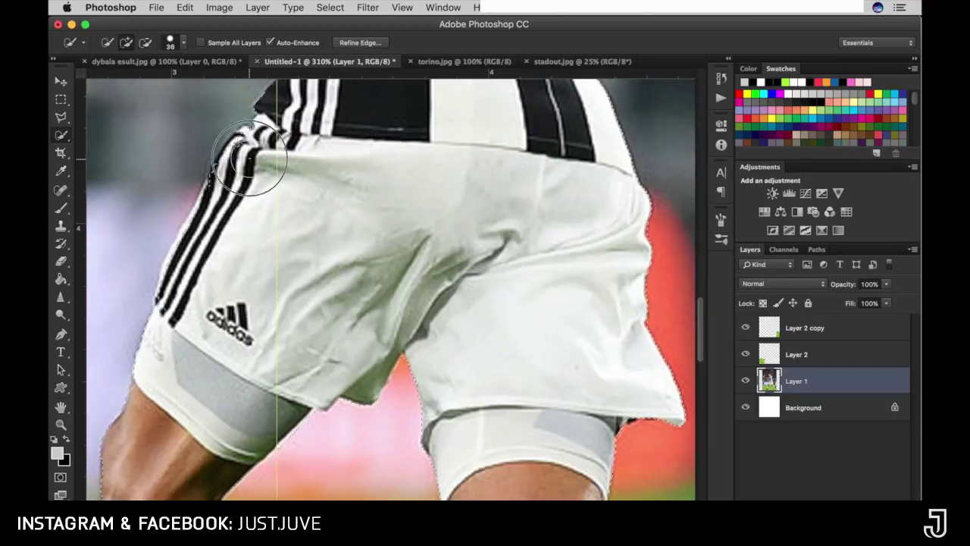
{"action": "key", "text": "super+0"}
{"action": "scroll", "coordinate": [485, 227], "scroll_direction": "up", "scroll_amount": 3}
{"action": "left_click", "coordinate": [360, 42]}
{"action": "key", "text": "Escape"}
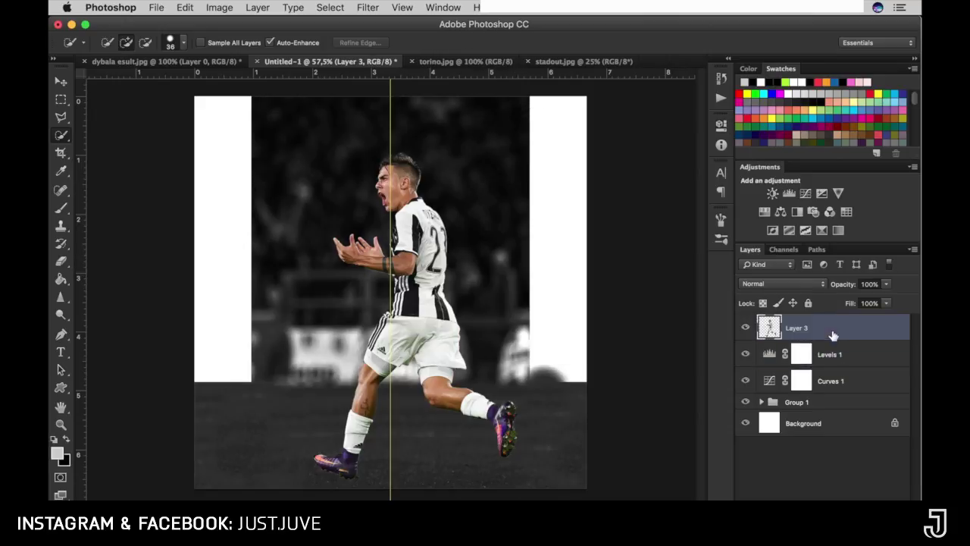
Step: Bring torino.jpg into the poster, scale it to cover the canvas, and move it below the player
{"action": "left_click", "coordinate": [446, 62]}
{"action": "left_click_drag", "start_coordinate": [888, 336], "coordinate": [326, 61]}
{"action": "key", "text": "ctrl+t"}
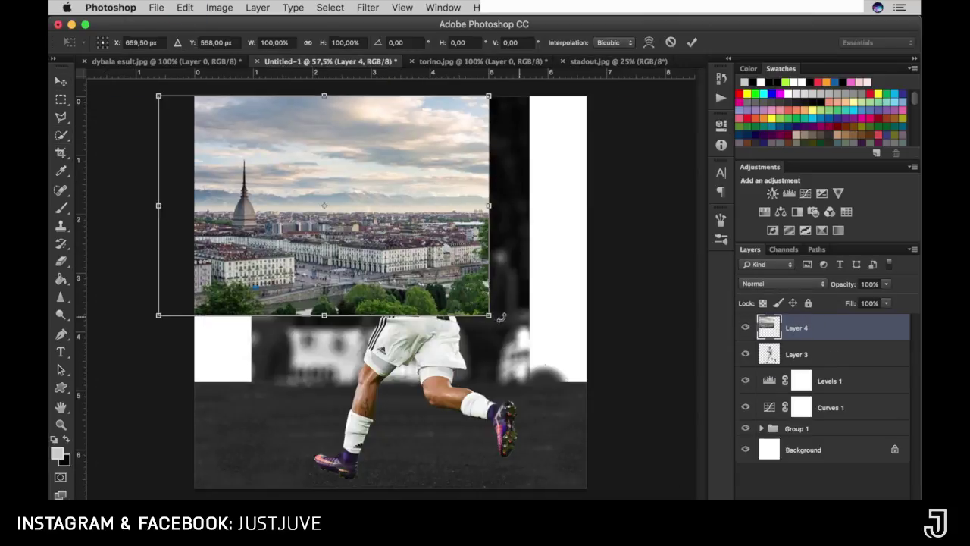
{"action": "left_click_drag", "start_coordinate": [487, 318], "coordinate": [684, 449]}
{"action": "key", "text": "Return"}
{"action": "key", "text": "ctrl+bracketleft"}
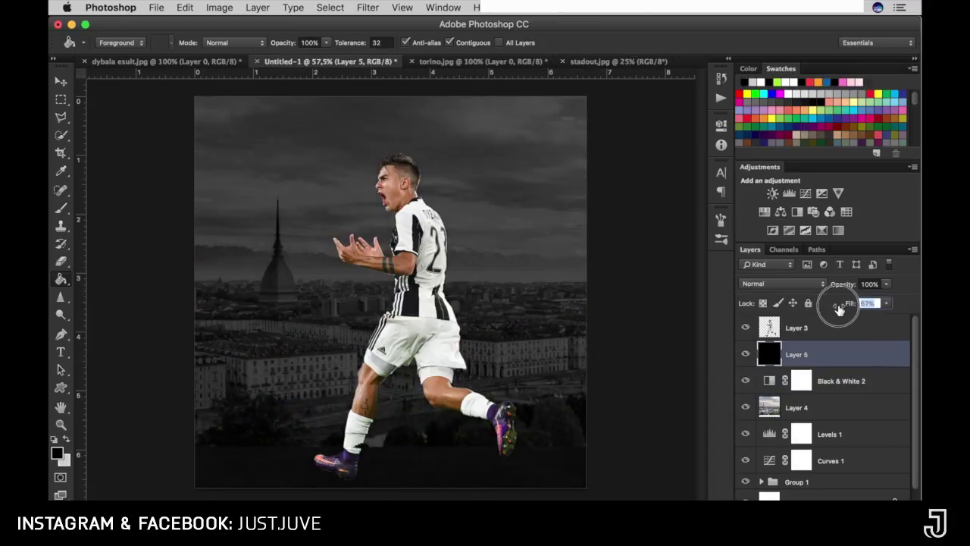
Step: Brush-mask the bottom buildings off the skyline Layer 4
{"action": "left_click", "coordinate": [826, 407]}
{"action": "key", "text": "b"}
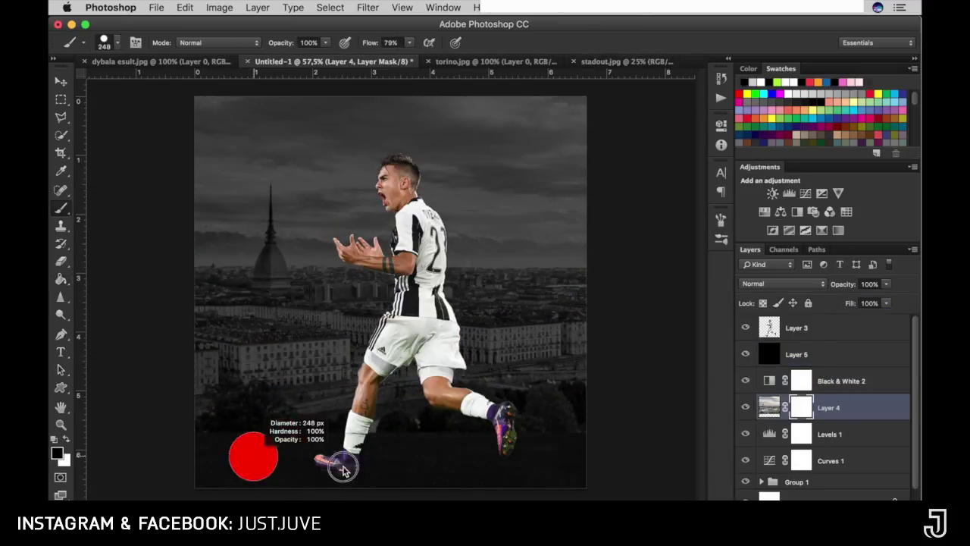
{"action": "mouse_move", "coordinate": [505, 411]}
{"action": "left_mouse_down"}
{"action": "mouse_move", "coordinate": [206, 368]}
{"action": "mouse_move", "coordinate": [534, 399]}
{"action": "left_mouse_up"}
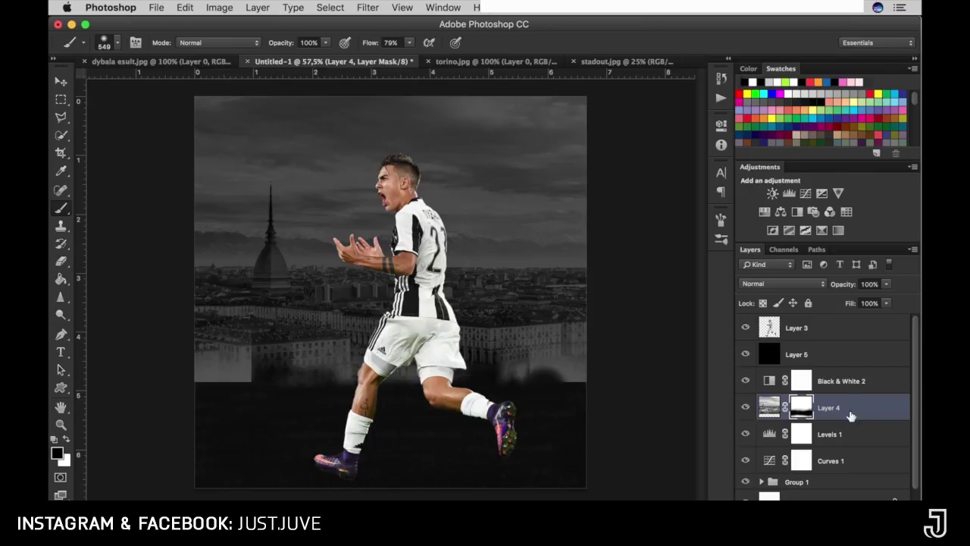
Step: Duplicate the black Layer 5 and fade the copy upward with a gradient mask
{"action": "left_click", "coordinate": [835, 355]}
{"action": "key", "text": "ctrl+j"}
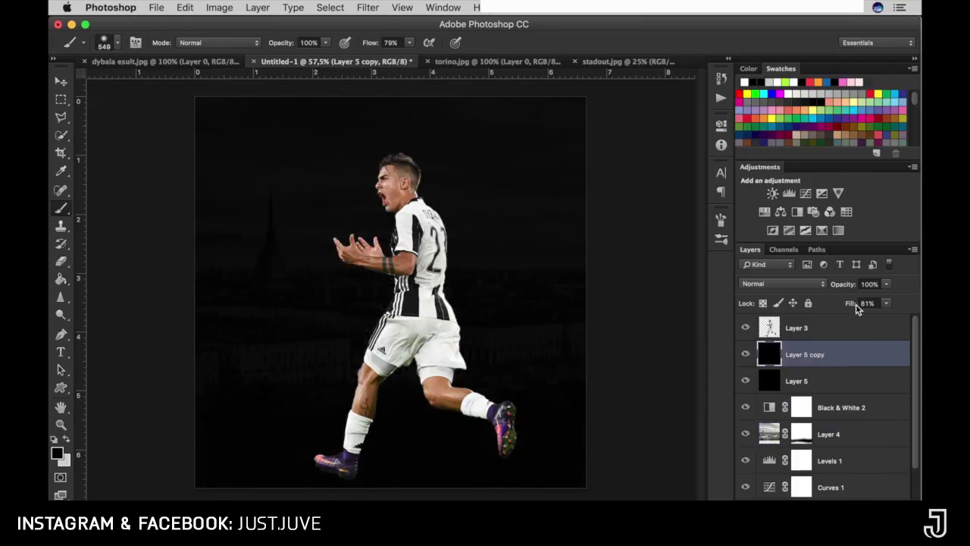
{"action": "left_click", "coordinate": [60, 279]}
{"action": "left_click", "coordinate": [113, 275]}
{"action": "left_click_drag", "start_coordinate": [281, 471], "coordinate": [288, 225]}
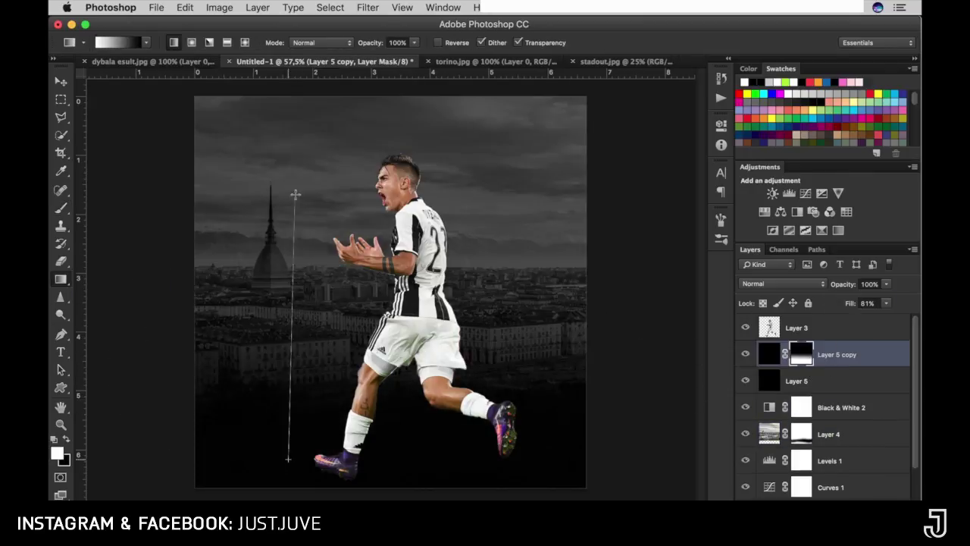
{"action": "scroll", "coordinate": [826, 379], "scroll_direction": "down", "scroll_amount": 2}
Step: Move Group 1 above the copy, give it the gradient mask, and paint out the stadium grass
{"action": "left_click_drag", "start_coordinate": [833, 444], "coordinate": [834, 345]}
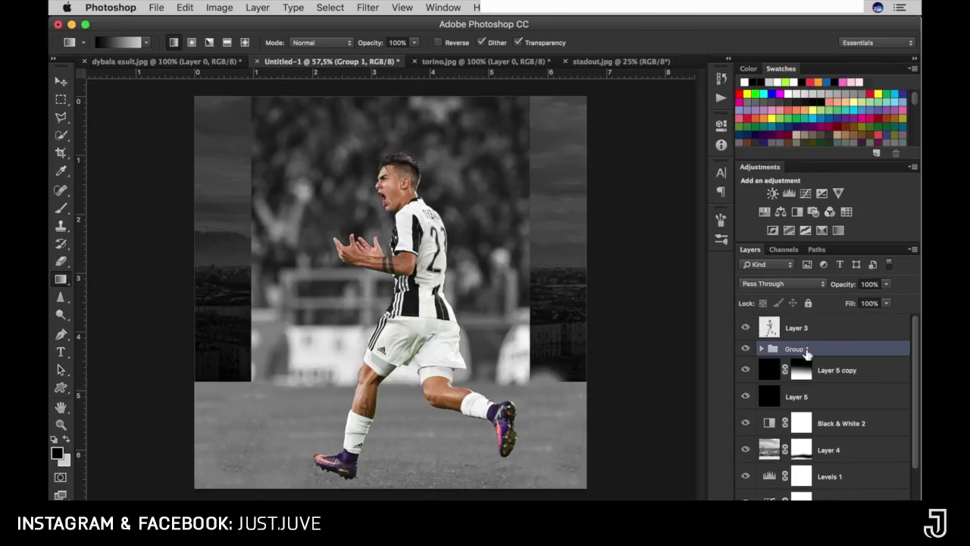
{"action": "left_click_drag", "start_coordinate": [801, 381], "coordinate": [801, 354]}
{"action": "left_click", "coordinate": [595, 197]}
{"action": "key", "text": "b"}
{"action": "key", "text": "x"}
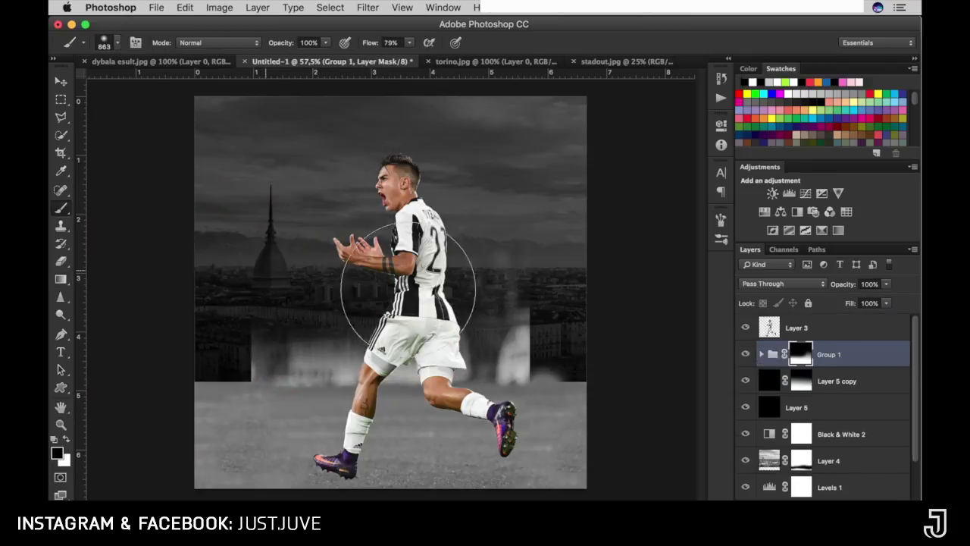
{"action": "left_click_drag", "start_coordinate": [288, 411], "coordinate": [385, 385]}
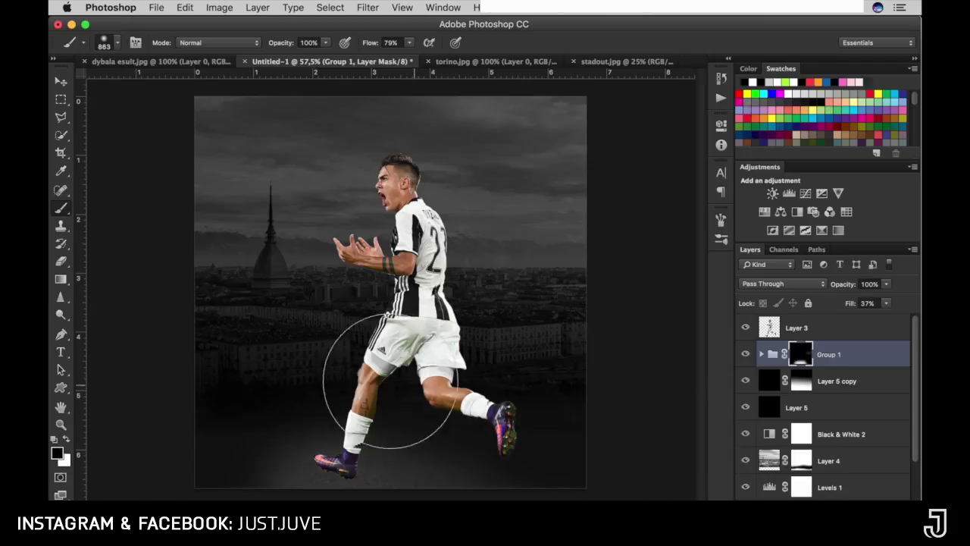
Step: Enlarge the player cut-out to about 109.6%
{"action": "left_click", "coordinate": [795, 328]}
{"action": "key", "text": "ctrl+t"}
{"action": "left_click_drag", "start_coordinate": [409, 220], "coordinate": [409, 247]}
{"action": "key", "text": "Return"}
Step: Duplicate the player layer and give the lower copy a Motion Blur glow
{"action": "key", "text": "ctrl+j"}
{"action": "left_click", "coordinate": [367, 7]}
{"action": "mouse_move", "coordinate": [374, 169]}
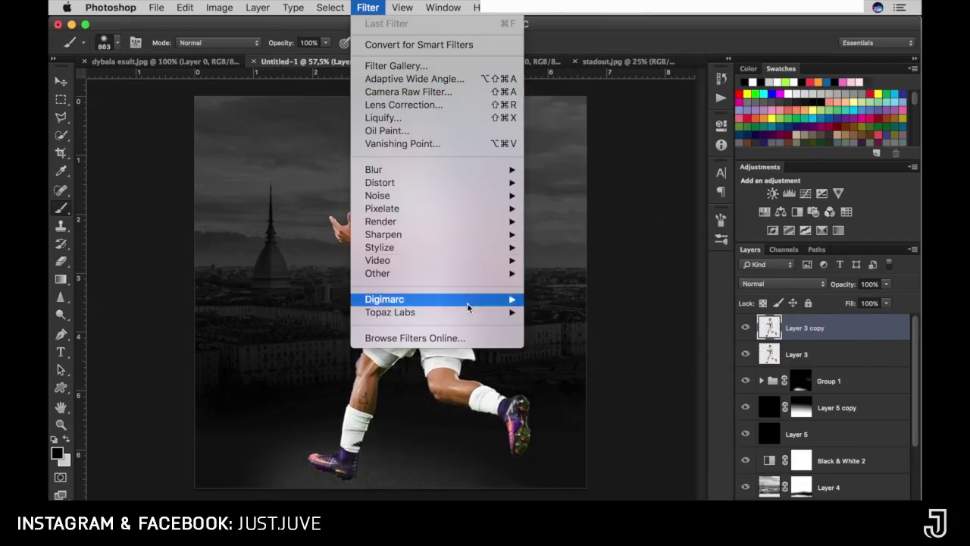
{"action": "left_click", "coordinate": [796, 354]}
{"action": "left_click", "coordinate": [367, 7]}
{"action": "left_click", "coordinate": [566, 294]}
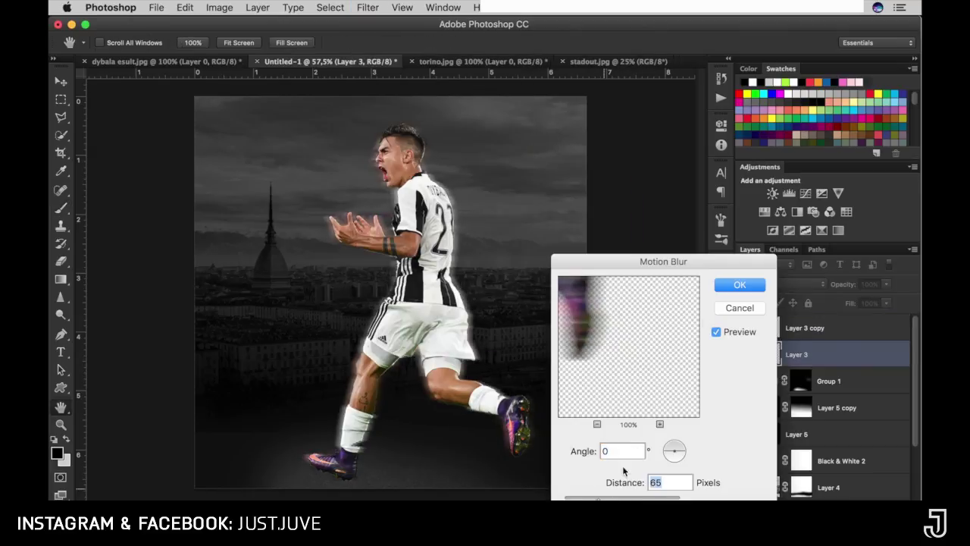
{"action": "left_click", "coordinate": [742, 283]}
Step: Apply Topaz DeNoise to the top player layer
{"action": "left_click", "coordinate": [803, 328]}
{"action": "left_click", "coordinate": [363, 7]}
{"action": "left_click", "coordinate": [563, 375]}
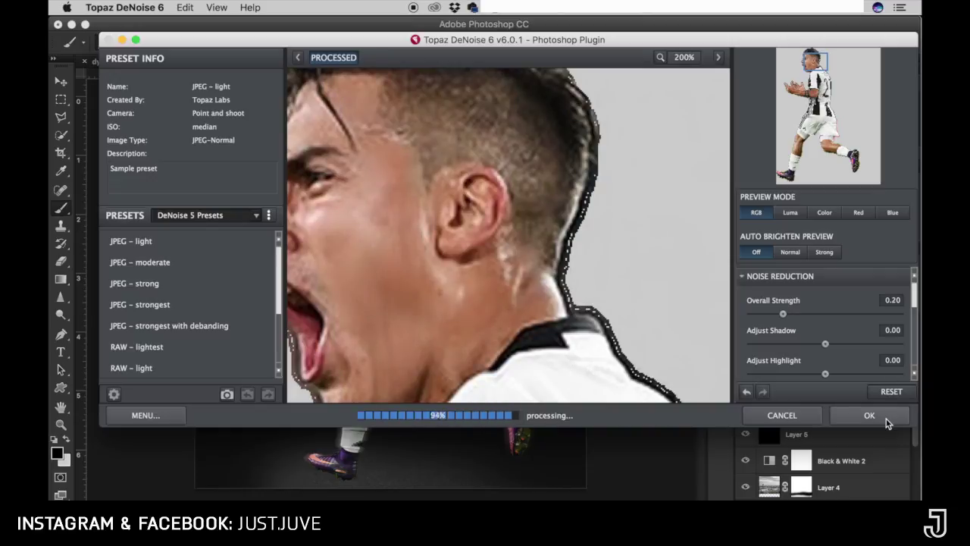
{"action": "left_click", "coordinate": [869, 415]}
Step: Launch Topaz Adjust 5 on the player copy and show the Vibrant Collection and Transparency settings
{"action": "left_click", "coordinate": [367, 7]}
{"action": "left_click", "coordinate": [552, 315]}
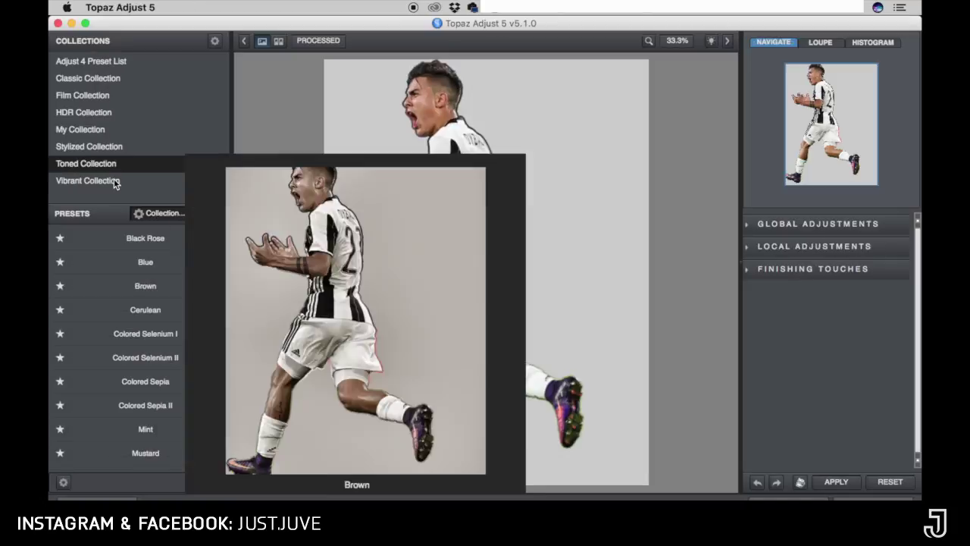
{"action": "left_click", "coordinate": [83, 180]}
{"action": "scroll", "coordinate": [826, 379], "scroll_direction": "down", "scroll_amount": 3}
{"action": "left_click", "coordinate": [792, 398]}
Step: Try the Gritty I preset in Topaz Adjust with transparency raised to 0.84
{"action": "scroll", "coordinate": [146, 341], "scroll_direction": "down", "scroll_amount": 5}
{"action": "left_click", "coordinate": [145, 332]}
{"action": "left_click_drag", "start_coordinate": [844, 420], "coordinate": [884, 421]}
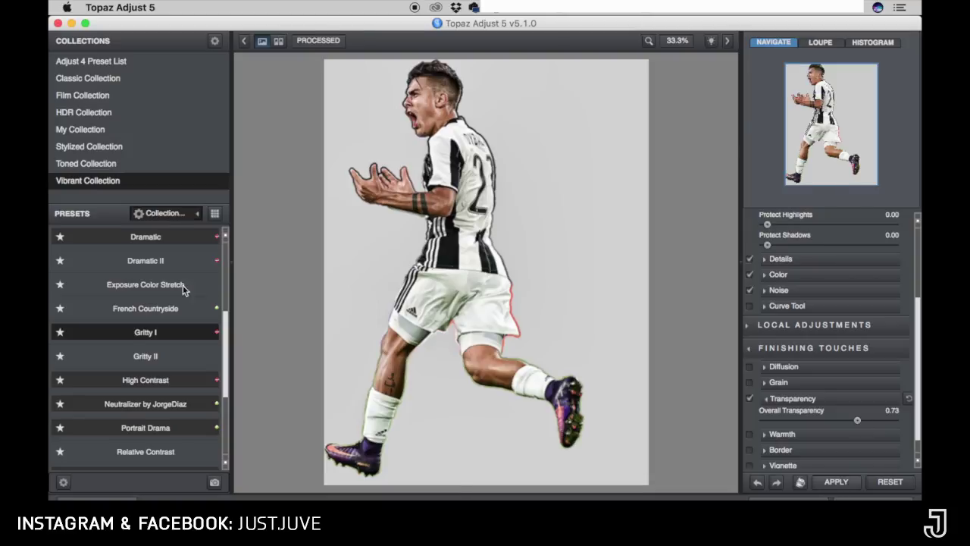
Step: Relaunch Topaz Adjust 5 from Photoshop and apply the Crisp preset to the player
{"action": "key", "text": "super+Tab"}
{"action": "left_click", "coordinate": [367, 7]}
{"action": "left_click", "coordinate": [433, 318]}
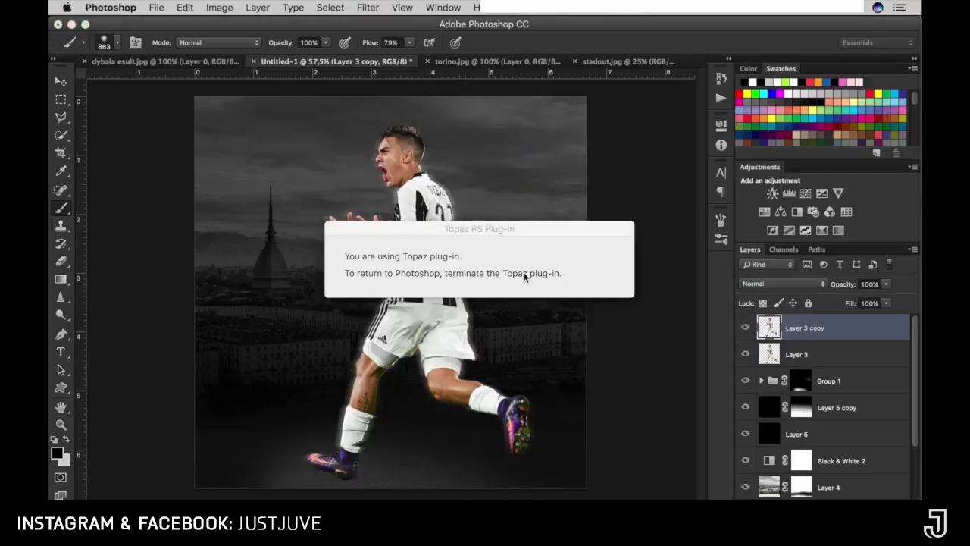
{"action": "left_click", "coordinate": [152, 357]}
{"action": "scroll", "coordinate": [833, 440], "scroll_direction": "down", "scroll_amount": 5}
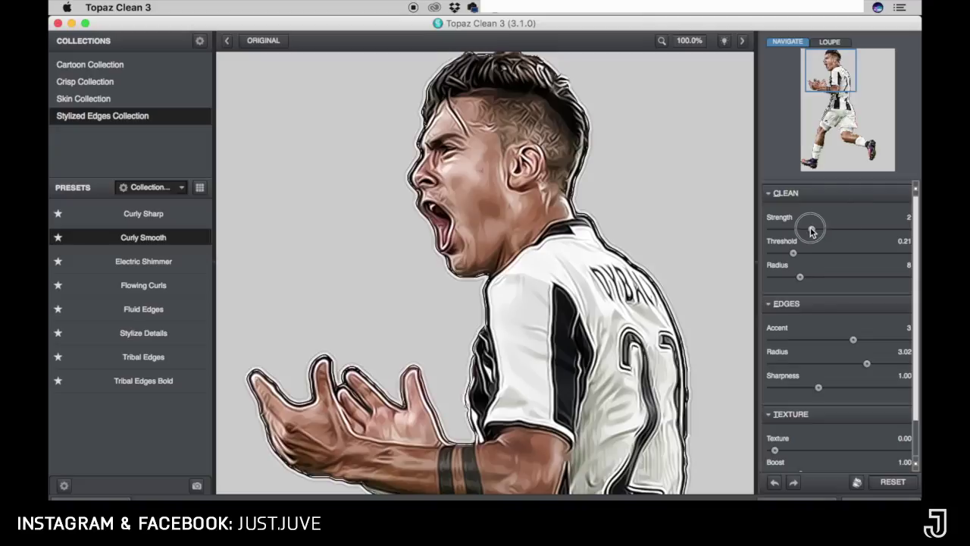
Step: Lower the effect strength to 1 and paste the stadium image into the poster
{"action": "left_click_drag", "start_coordinate": [811, 229], "coordinate": [804, 229]}
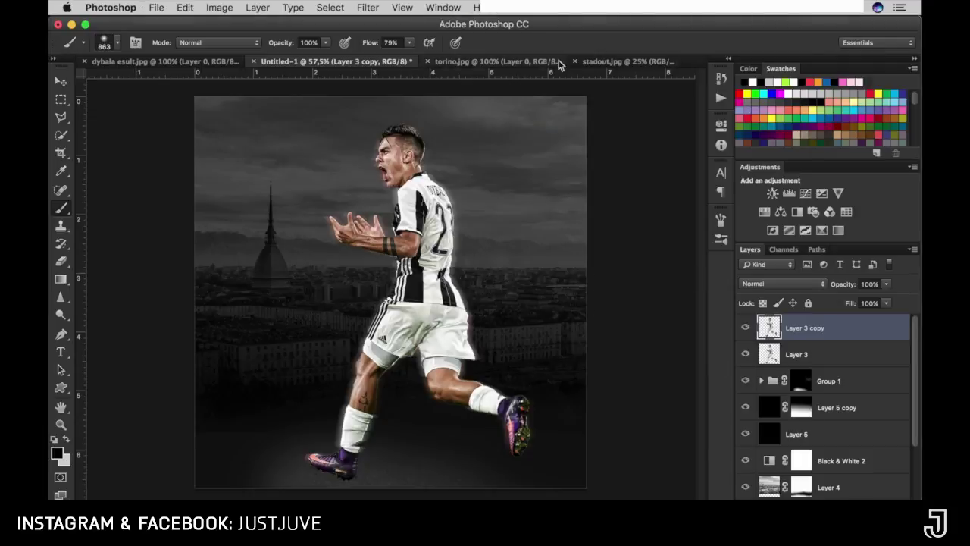
{"action": "left_click", "coordinate": [296, 65]}
{"action": "key", "text": "ctrl+v"}
Step: Flip the stadium horizontally and scale it into place on the poster's right
{"action": "key", "text": "ctrl+t"}
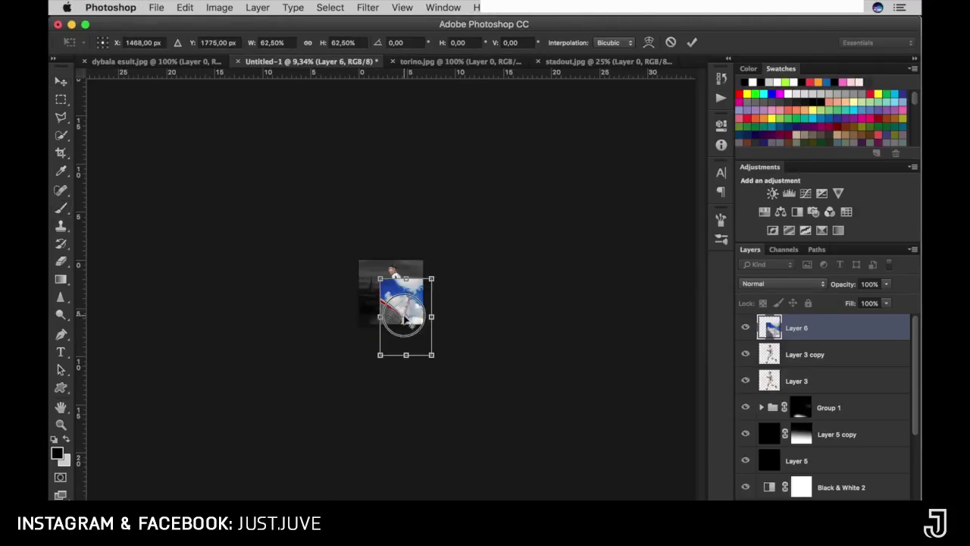
{"action": "right_click", "coordinate": [459, 288]}
{"action": "left_click", "coordinate": [502, 465]}
{"action": "left_click_drag", "start_coordinate": [485, 341], "coordinate": [485, 250]}
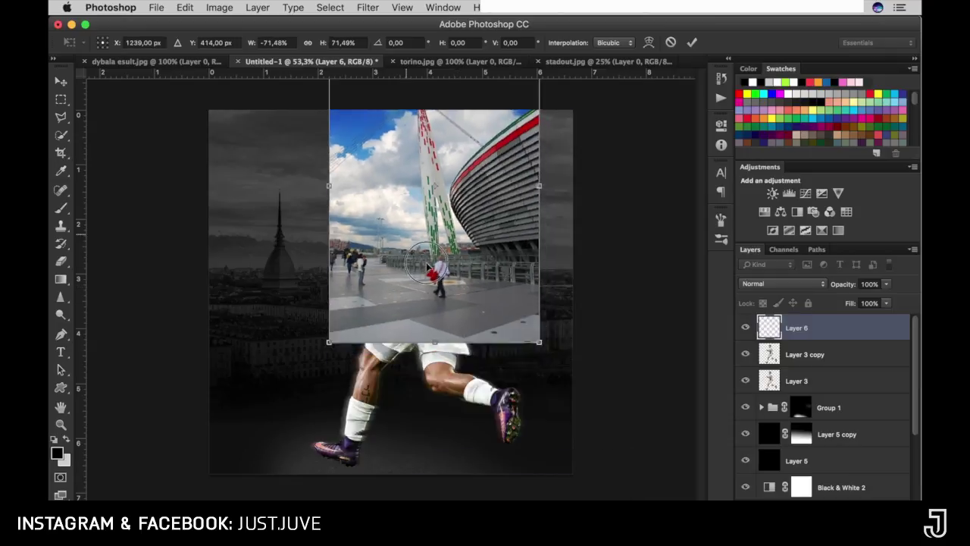
{"action": "key", "text": "Return"}
Step: Mask the stadium off the player, add Black & White, and move both below the player
{"action": "key", "text": "b"}
{"action": "mouse_move", "coordinate": [424, 364]}
{"action": "left_mouse_down"}
{"action": "mouse_move", "coordinate": [584, 411]}
{"action": "mouse_move", "coordinate": [509, 84]}
{"action": "left_mouse_up"}
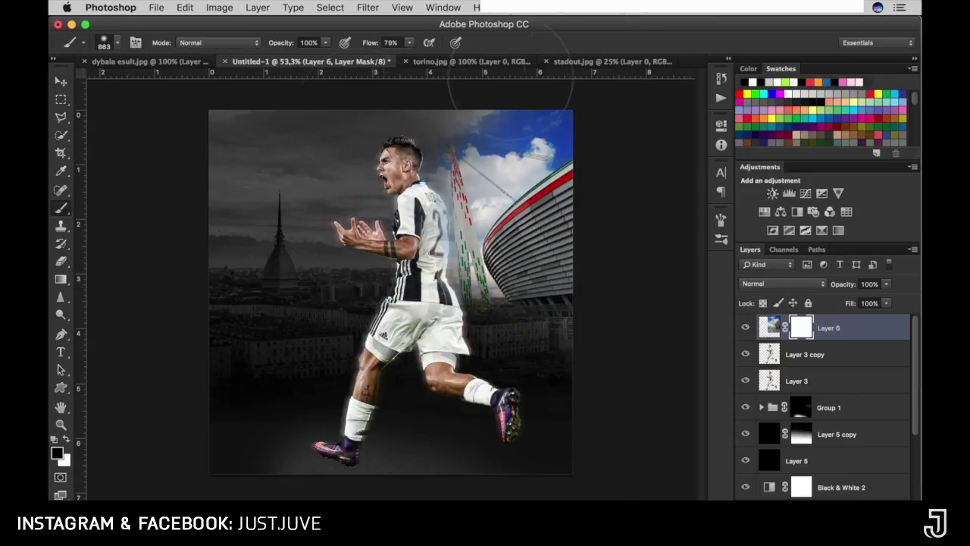
{"action": "left_click", "coordinate": [797, 212]}
{"action": "left_click", "coordinate": [830, 354], "text": "shift"}
{"action": "mouse_move", "coordinate": [834, 333]}
{"action": "left_mouse_down"}
{"action": "mouse_move", "coordinate": [841, 455]}
{"action": "mouse_move", "coordinate": [819, 303]}
{"action": "left_mouse_up"}
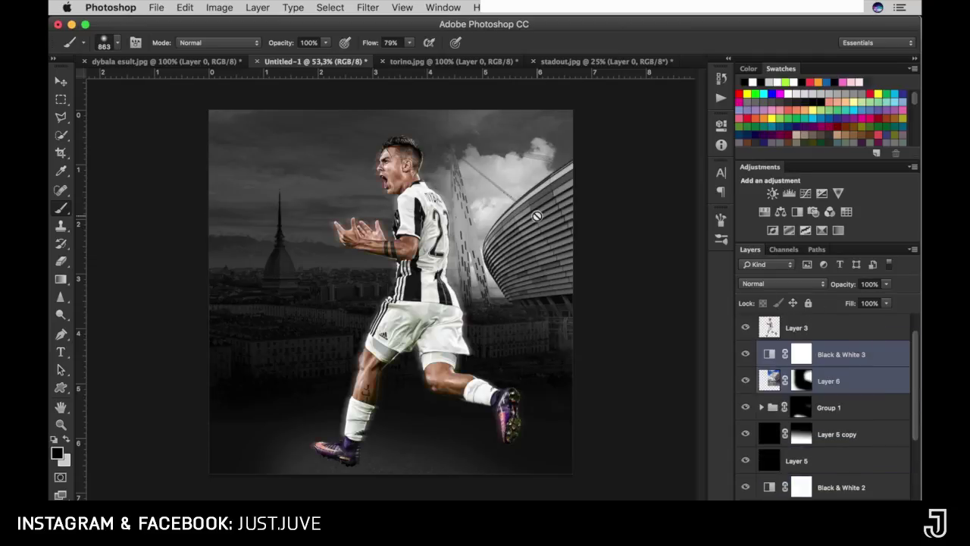
Step: Select the stadium layer's mask and set the brush size to 255
{"action": "left_click", "coordinate": [801, 380]}
{"action": "left_click_drag", "start_coordinate": [542, 208], "coordinate": [504, 209]}
{"action": "left_click_drag", "start_coordinate": [424, 162], "coordinate": [443, 161]}
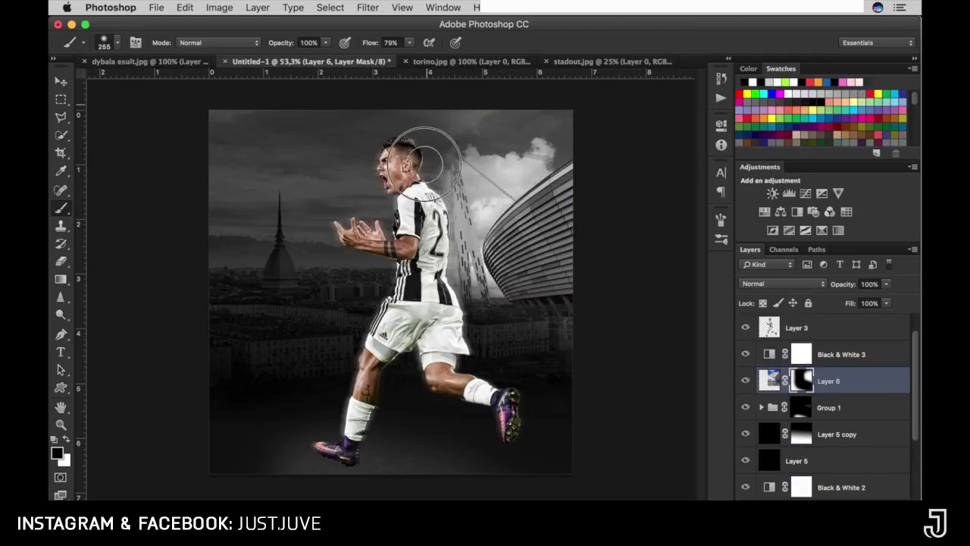
Step: Add a Curves adjustment pulled down to darken the stadium, clipped with Alt+Ctrl+G
{"action": "left_click", "coordinate": [797, 197]}
{"action": "left_click_drag", "start_coordinate": [584, 290], "coordinate": [598, 303]}
{"action": "left_click_drag", "start_coordinate": [842, 381], "coordinate": [842, 341]}
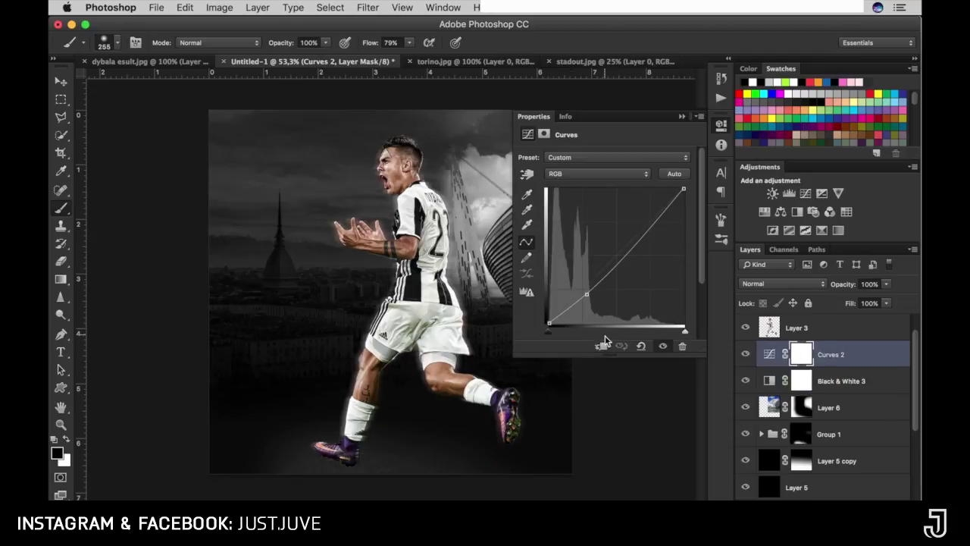
{"action": "key", "text": "ctrl+alt+g"}
Step: Add a Levels adjustment with inputs 30 and 222, then reselect Layer 6's mask
{"action": "left_click", "coordinate": [839, 380]}
{"action": "left_click", "coordinate": [789, 194]}
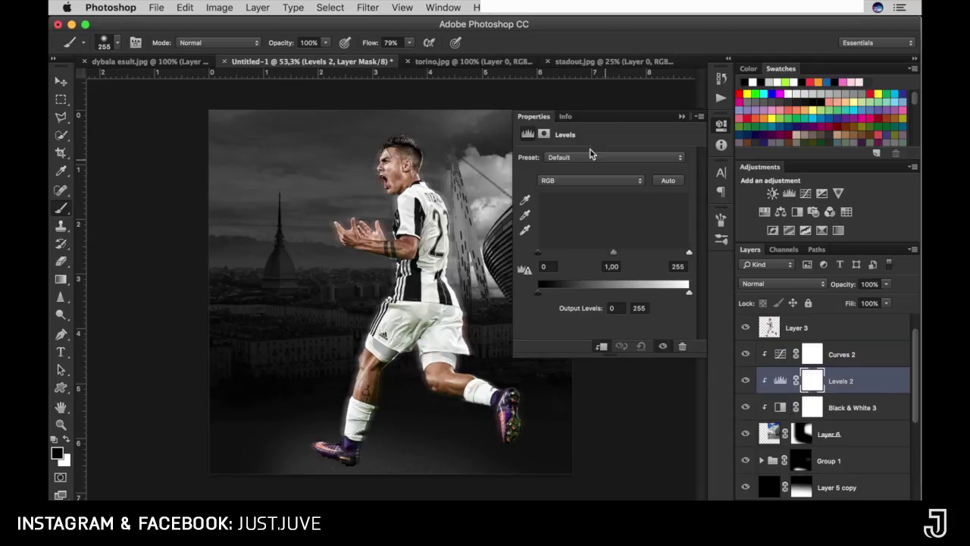
{"action": "left_click_drag", "start_coordinate": [688, 251], "coordinate": [669, 251]}
{"action": "left_click_drag", "start_coordinate": [541, 252], "coordinate": [558, 254]}
{"action": "left_click", "coordinate": [623, 313]}
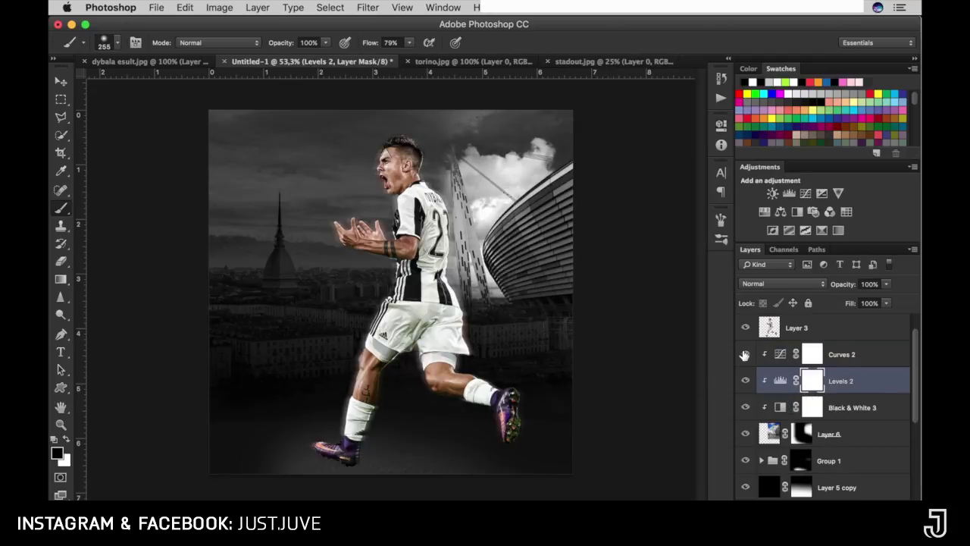
{"action": "left_click", "coordinate": [802, 460]}
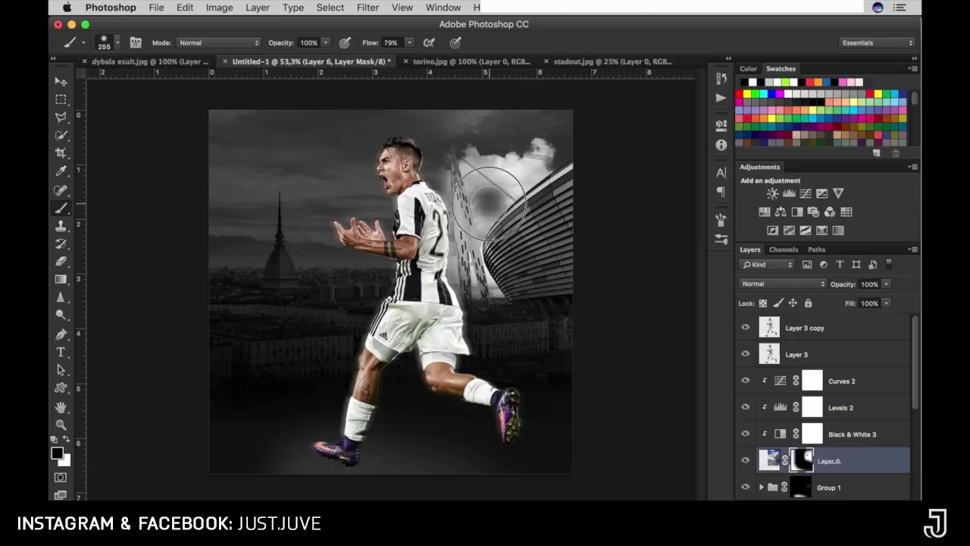
Step: Paint black on Layer 6's mask over the bright clouds above the stadium
{"action": "left_click_drag", "start_coordinate": [489, 201], "coordinate": [485, 185]}
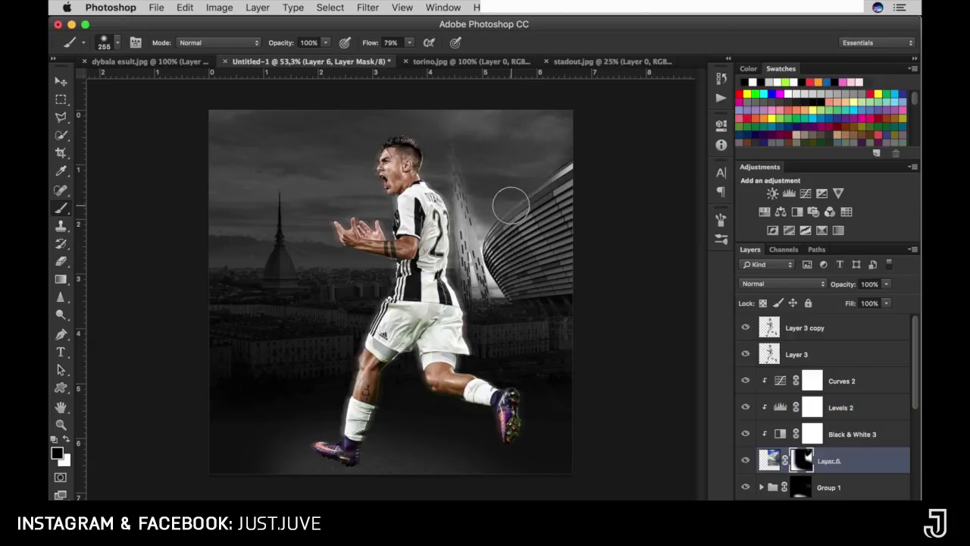
{"action": "scroll", "coordinate": [511, 206], "scroll_direction": "up", "scroll_amount": 5}
{"action": "scroll", "coordinate": [511, 207], "scroll_direction": "up", "scroll_amount": 2}
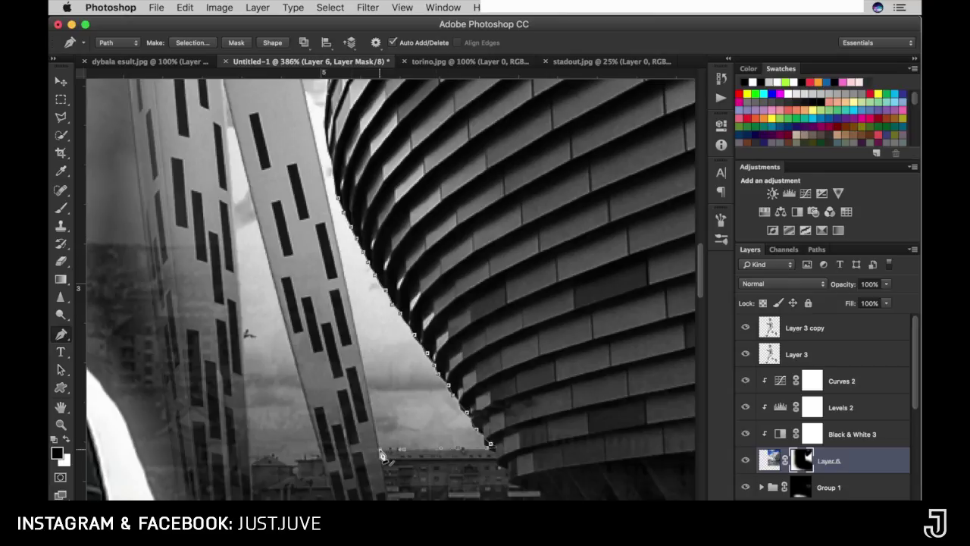
{"action": "left_click_drag", "start_coordinate": [317, 146], "coordinate": [346, 359]}
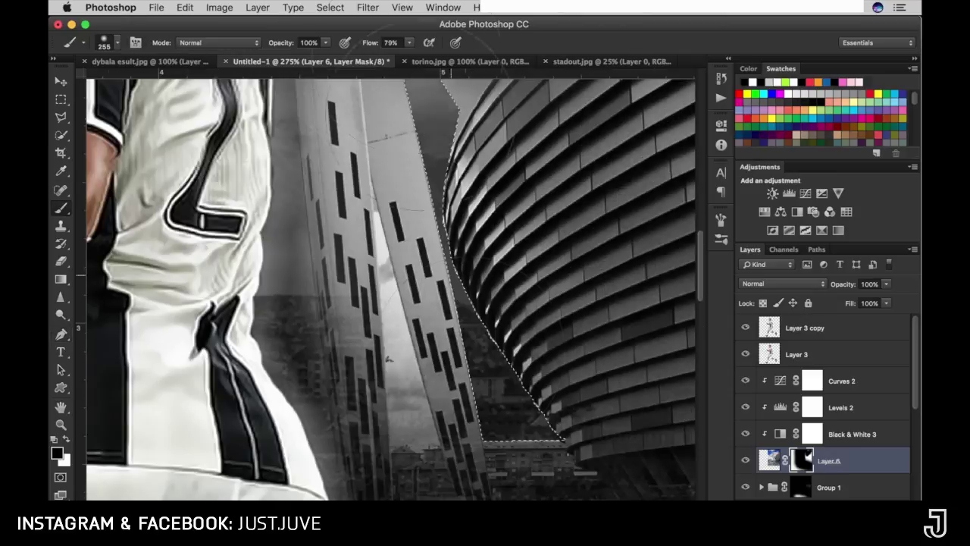
{"action": "key", "text": "ctrl+z"}
Step: Turn the traced Pen path into a selection and size the brush to 34 px
{"action": "left_click", "coordinate": [165, 44]}
{"action": "key", "text": "Return"}
{"action": "key", "text": "b"}
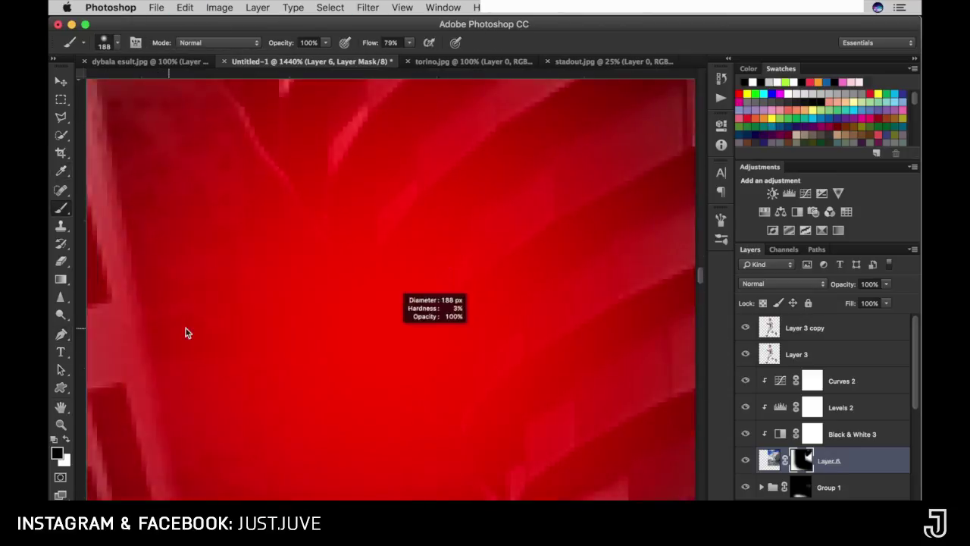
{"action": "left_click_drag", "start_coordinate": [433, 346], "coordinate": [394, 347]}
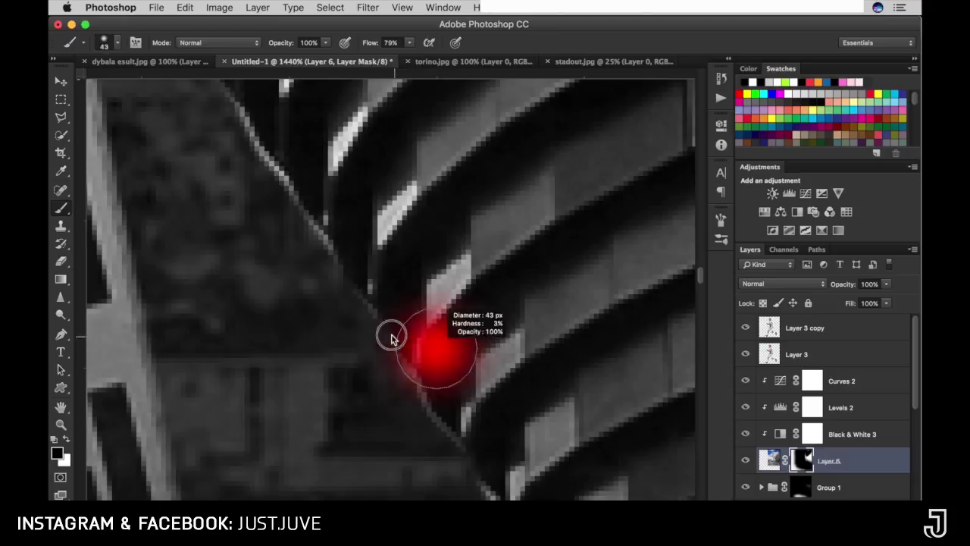
{"action": "scroll", "coordinate": [402, 227], "scroll_direction": "down", "scroll_amount": 4}
{"action": "scroll", "coordinate": [398, 303], "scroll_direction": "down", "scroll_amount": 5}
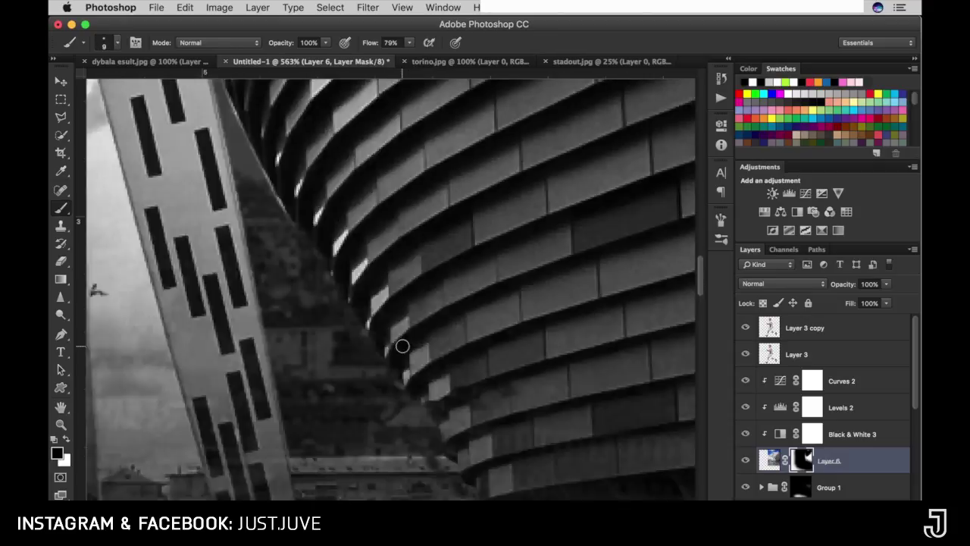
{"action": "scroll", "coordinate": [364, 303], "scroll_direction": "down", "scroll_amount": 5}
{"action": "scroll", "coordinate": [372, 370], "scroll_direction": "down", "scroll_amount": 3}
{"action": "left_click_drag", "start_coordinate": [350, 260], "coordinate": [376, 263]}
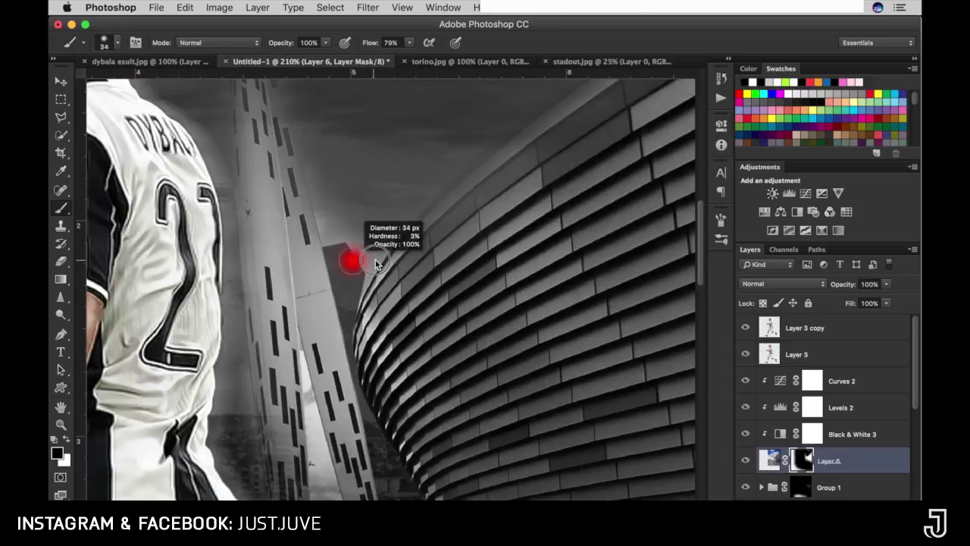
Step: Paint out the haze between tower and stadium and along the tower, then close a lasso selection
{"action": "left_click_drag", "start_coordinate": [351, 297], "coordinate": [377, 228]}
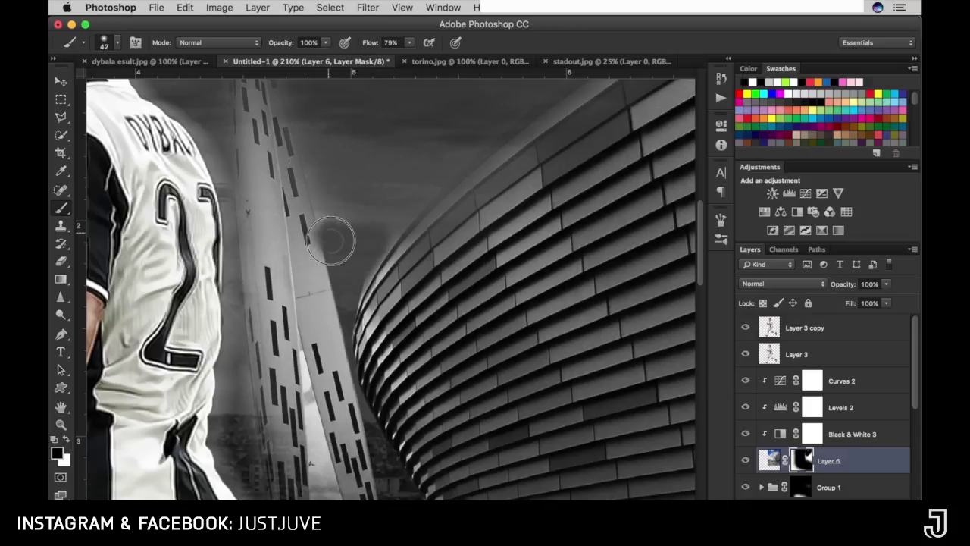
{"action": "mouse_move", "coordinate": [300, 288]}
{"action": "left_mouse_down"}
{"action": "mouse_move", "coordinate": [260, 216]}
{"action": "mouse_move", "coordinate": [247, 109]}
{"action": "left_mouse_up"}
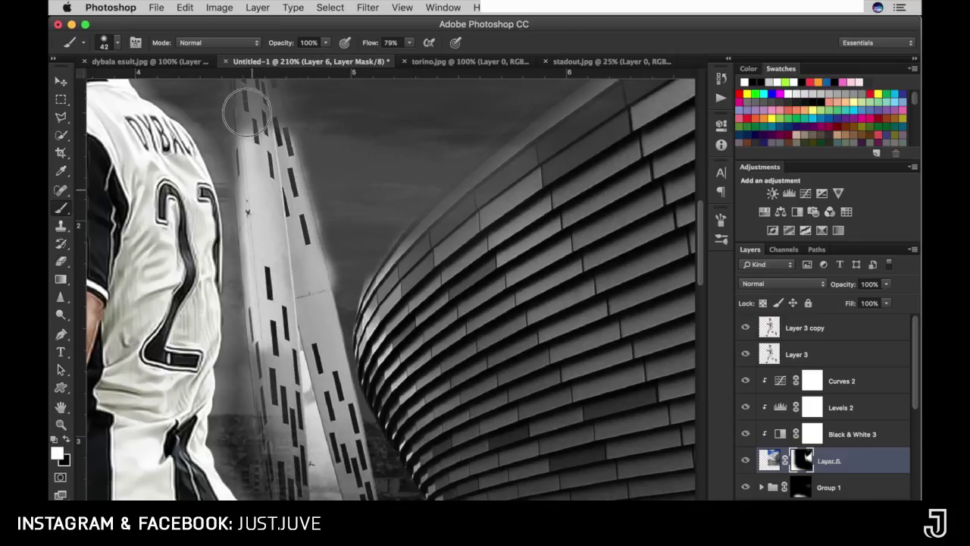
{"action": "scroll", "coordinate": [329, 453], "scroll_direction": "up", "scroll_amount": 3}
{"action": "left_click_drag", "start_coordinate": [311, 265], "coordinate": [348, 238]}
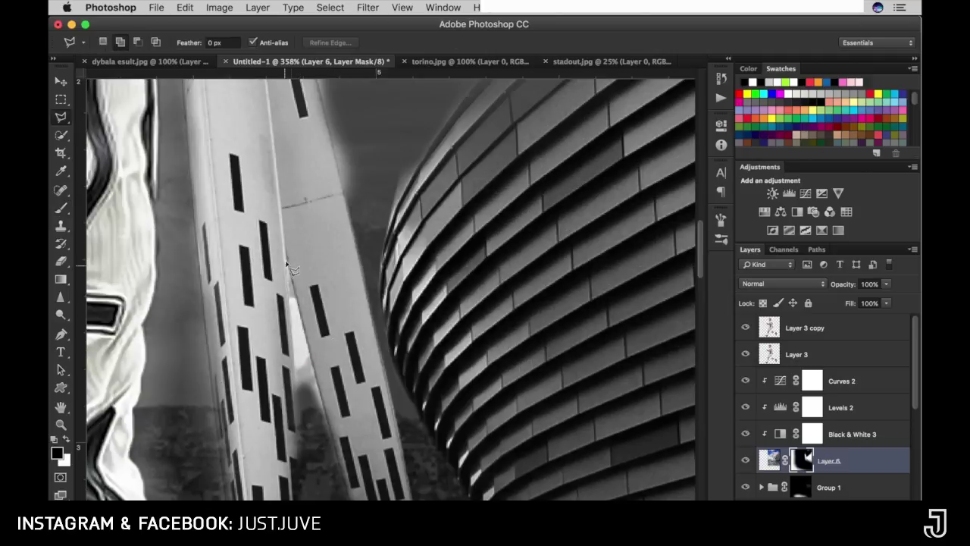
{"action": "scroll", "coordinate": [386, 378], "scroll_direction": "left", "scroll_amount": 3}
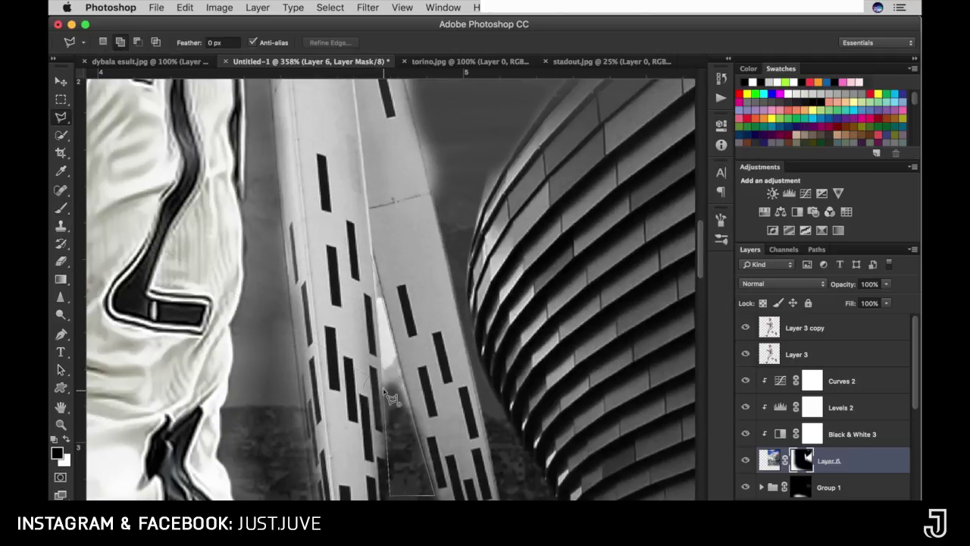
{"action": "double_click", "coordinate": [385, 395]}
{"action": "key", "text": "b"}
Step: Zoom out to the whole poster and choose a large soft brush tip
{"action": "key", "text": "ctrl+0"}
{"action": "scroll", "coordinate": [291, 343], "scroll_direction": "up", "scroll_amount": 5}
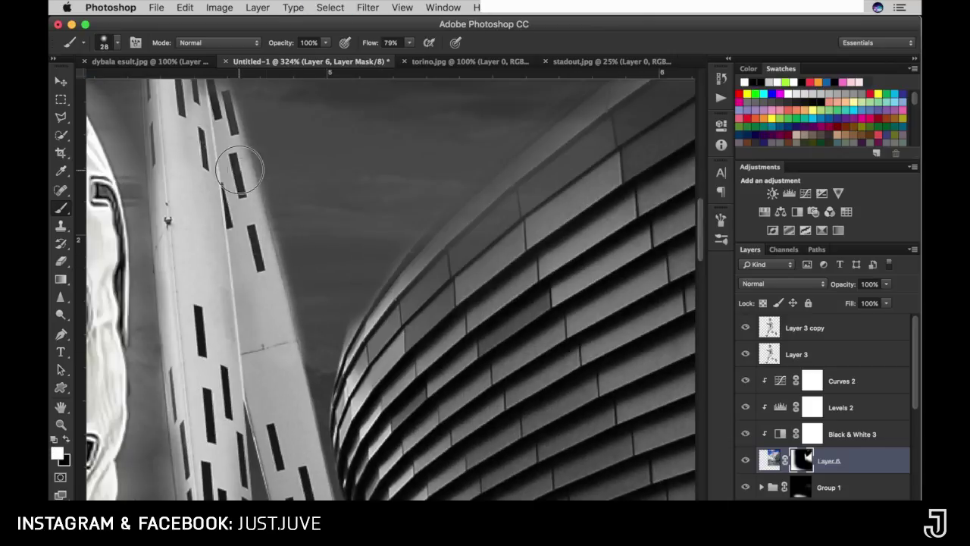
{"action": "scroll", "coordinate": [257, 307], "scroll_direction": "down", "scroll_amount": 2}
{"action": "scroll", "coordinate": [250, 341], "scroll_direction": "down", "scroll_amount": 2}
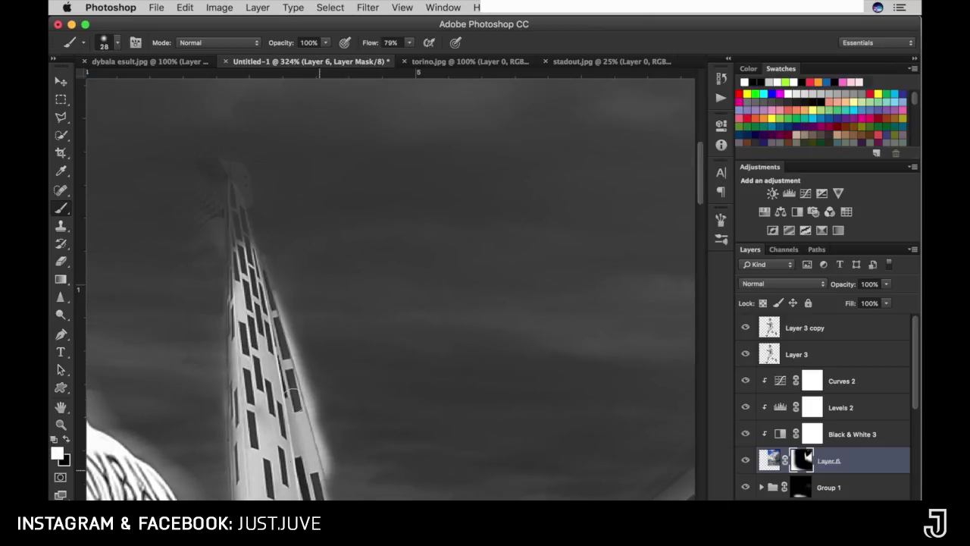
{"action": "key", "text": "ctrl+0"}
{"action": "scroll", "coordinate": [476, 260], "scroll_direction": "up", "scroll_amount": 4}
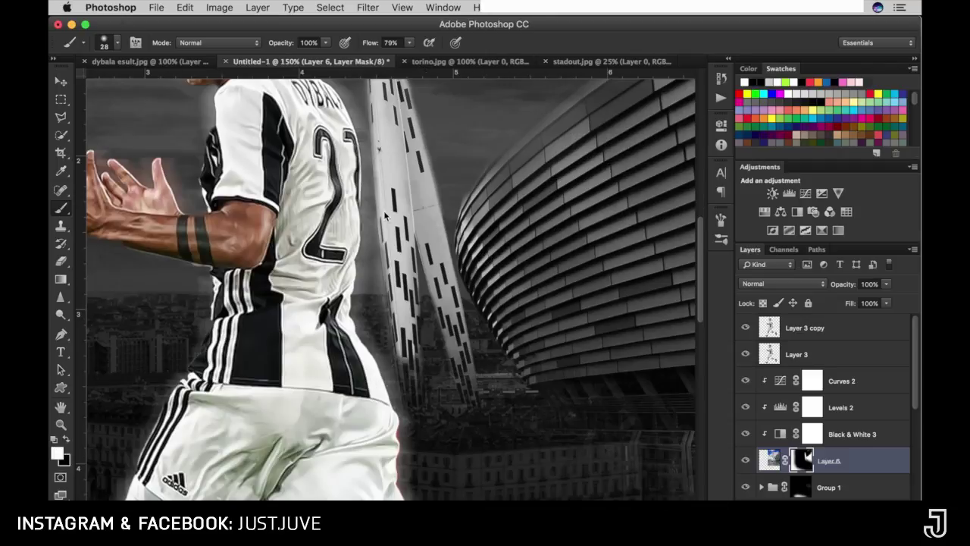
{"action": "right_click", "coordinate": [385, 216]}
{"action": "double_click", "coordinate": [514, 488]}
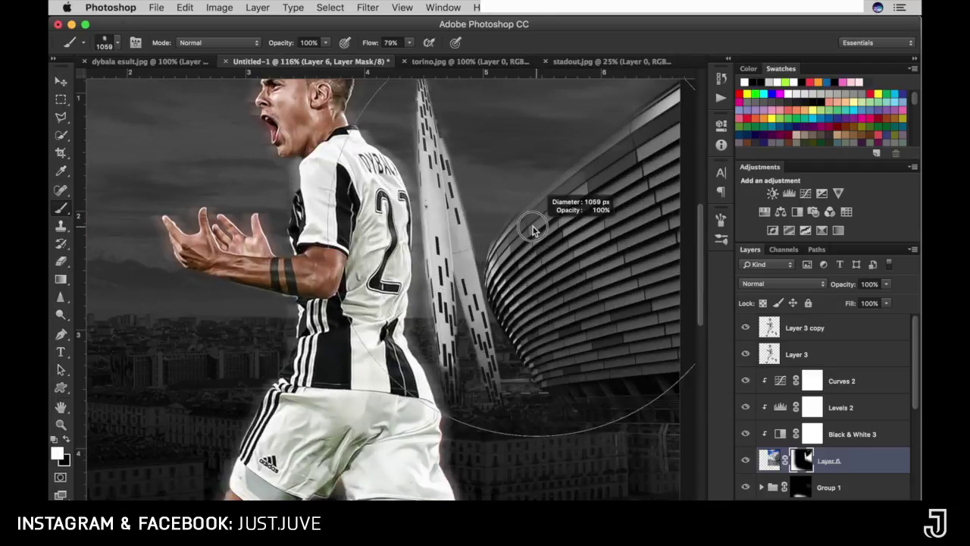
Step: Scroll the Layers panel and select the skyline and dark overlay layer masks
{"action": "scroll", "coordinate": [542, 303], "scroll_direction": "down", "scroll_amount": 3}
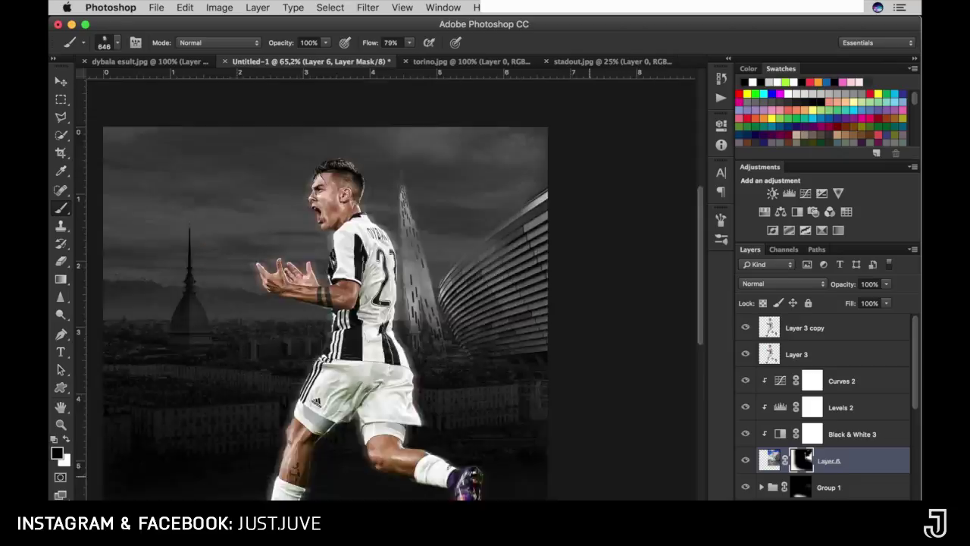
{"action": "scroll", "coordinate": [834, 409], "scroll_direction": "down", "scroll_amount": 4}
{"action": "scroll", "coordinate": [840, 426], "scroll_direction": "down", "scroll_amount": 2}
{"action": "scroll", "coordinate": [838, 426], "scroll_direction": "down", "scroll_amount": 1}
{"action": "left_click", "coordinate": [801, 410]}
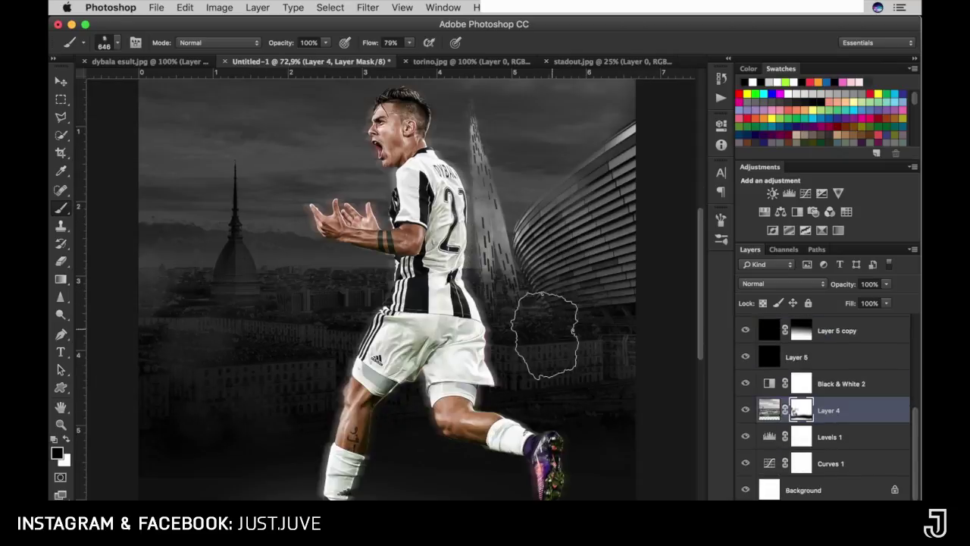
{"action": "scroll", "coordinate": [545, 334], "scroll_direction": "down", "scroll_amount": 3}
{"action": "left_click", "coordinate": [808, 341]}
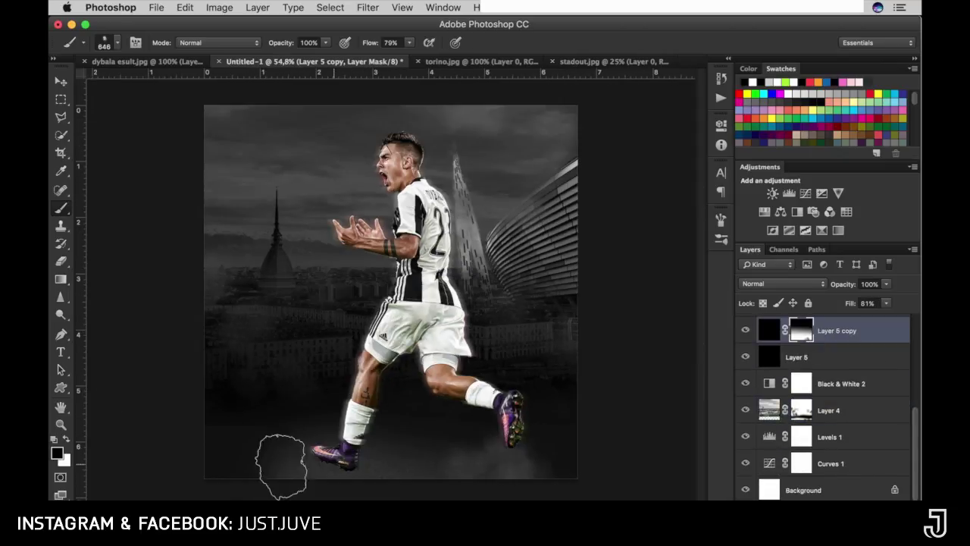
Step: Duplicate the player layer and give the copy 91% opacity and 75% fill
{"action": "key", "text": "ctrl+j"}
{"action": "key", "text": "ctrl+j"}
{"action": "double_click", "coordinate": [855, 379]}
{"action": "key", "text": "Return"}
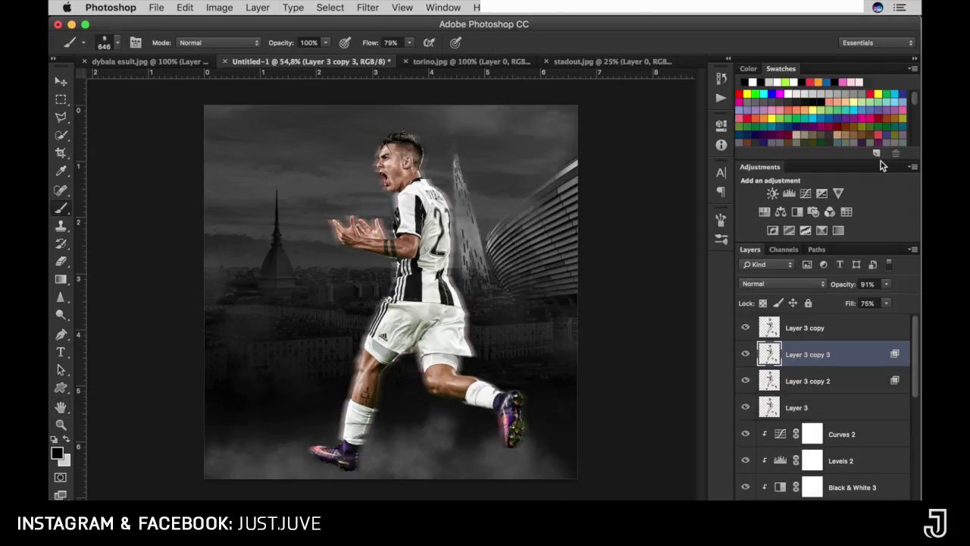
{"action": "key", "text": "ctrl+t"}
{"action": "key", "text": "Return"}
Step: Nudge Layer 3 copy 2 slightly to split the colours, then reselect the original Layer 3
{"action": "left_click", "coordinate": [806, 382]}
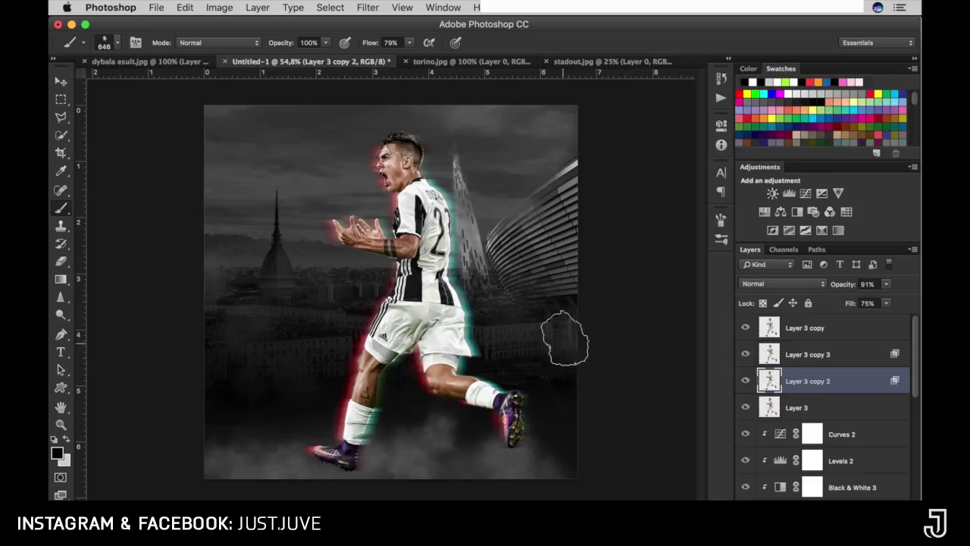
{"action": "key", "text": "v"}
{"action": "left_click_drag", "start_coordinate": [407, 388], "coordinate": [406, 391]}
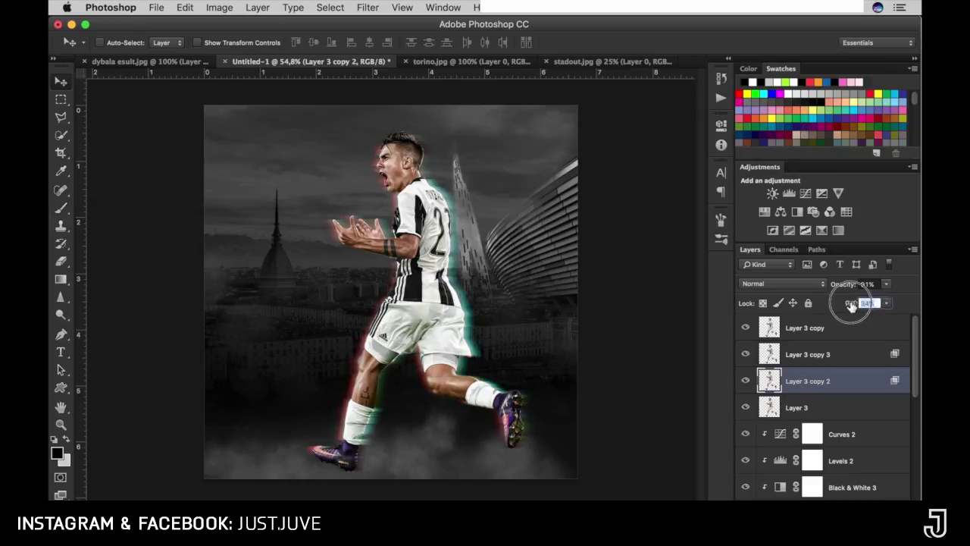
{"action": "left_click", "coordinate": [834, 352]}
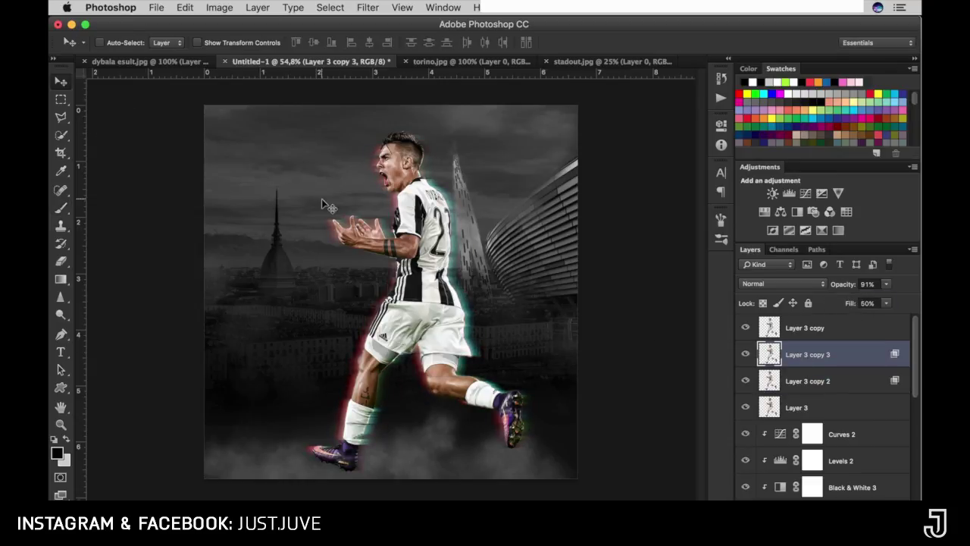
{"action": "key", "text": "alt+bracketleft"}
{"action": "key", "text": "alt+bracketleft"}
{"action": "left_click", "coordinate": [368, 7]}
{"action": "mouse_move", "coordinate": [377, 273]}
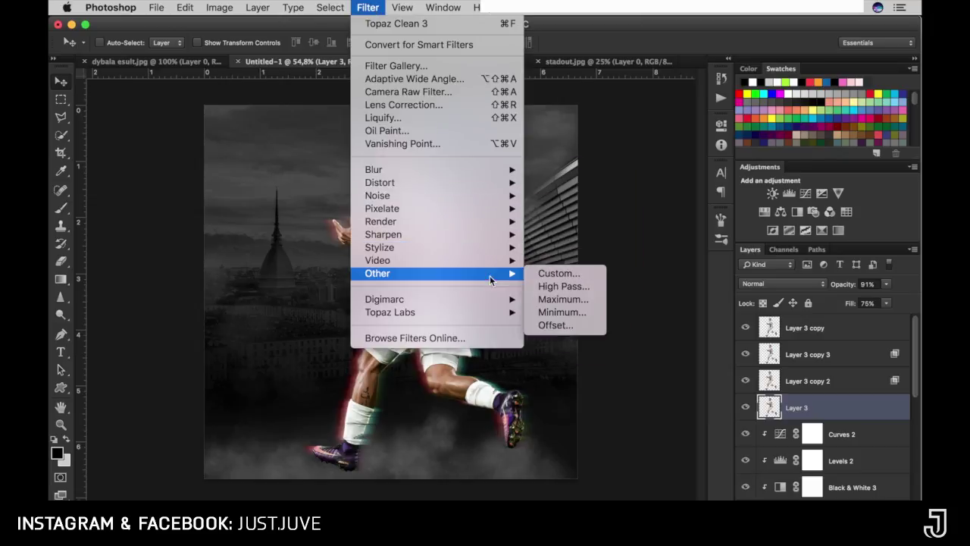
Step: Apply the Offset filter and a staggered Wind filter from the right to Layer 3
{"action": "left_click", "coordinate": [556, 325]}
{"action": "left_click_drag", "start_coordinate": [444, 162], "coordinate": [649, 254]}
{"action": "left_click", "coordinate": [732, 270]}
{"action": "left_click", "coordinate": [402, 8]}
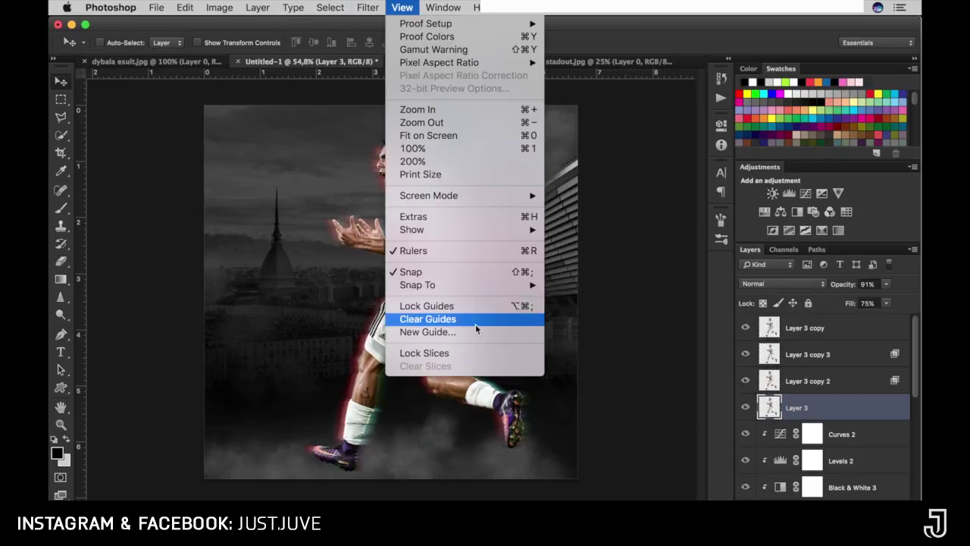
{"action": "left_click", "coordinate": [544, 335]}
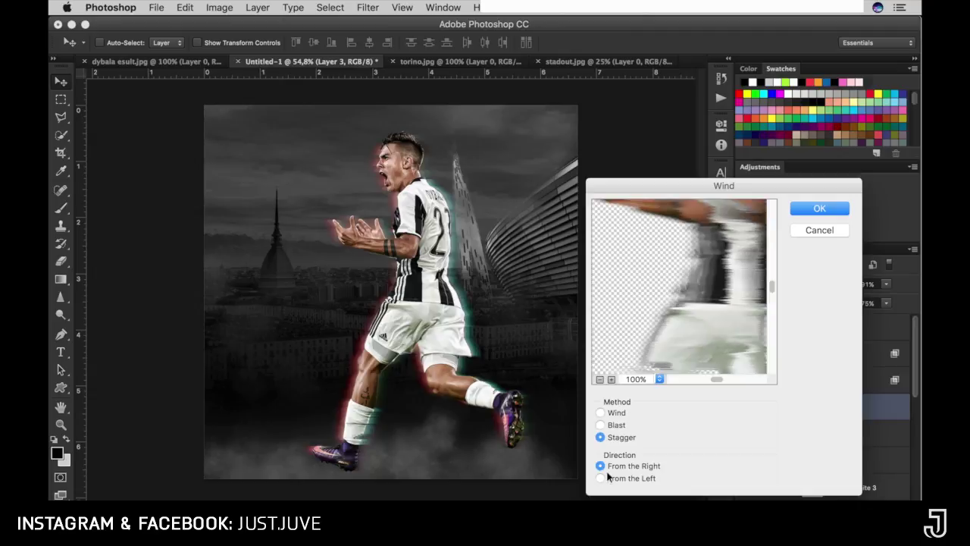
{"action": "left_click", "coordinate": [819, 208]}
Step: Draw a polygonal lasso selection around the player's legs and shift it slightly
{"action": "left_click_drag", "start_coordinate": [469, 121], "coordinate": [401, 246]}
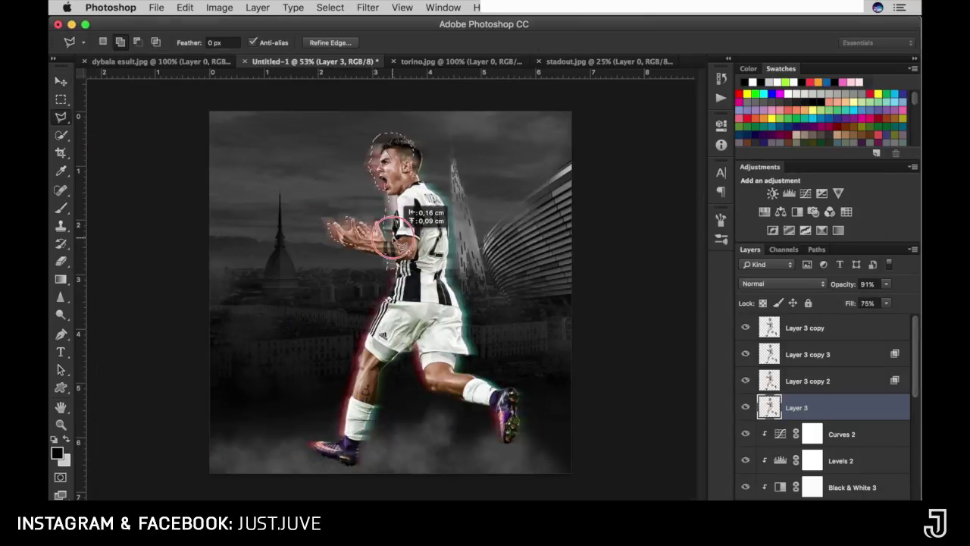
{"action": "left_click", "coordinate": [331, 321]}
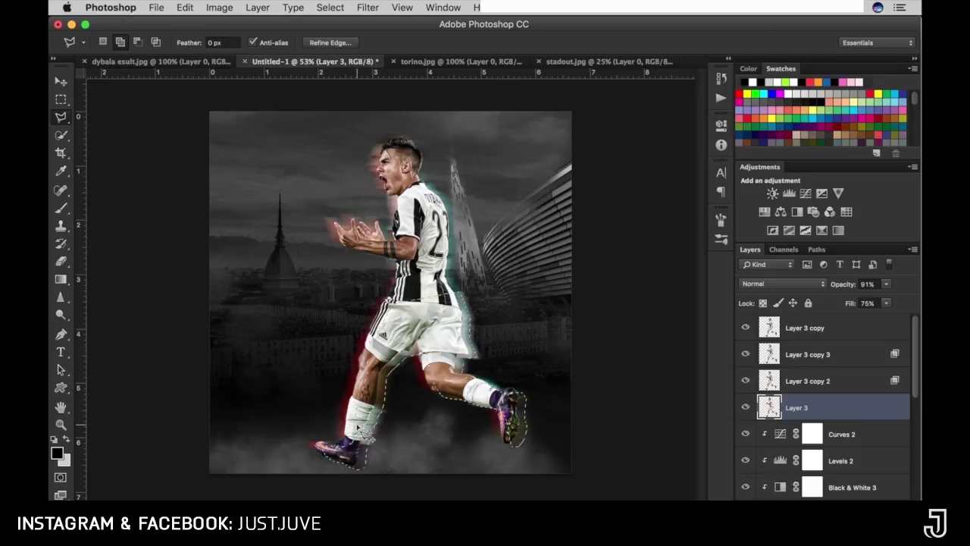
{"action": "left_click_drag", "start_coordinate": [347, 407], "coordinate": [362, 409]}
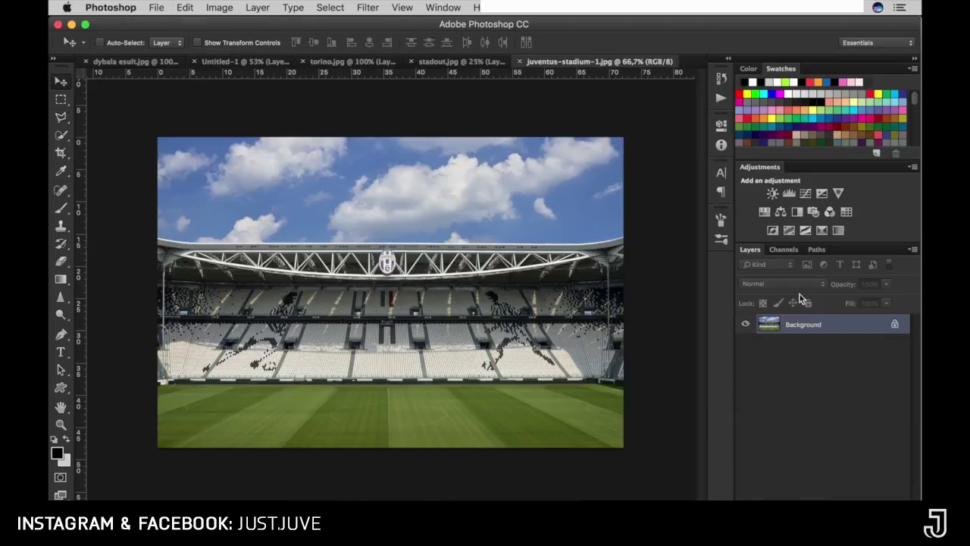
Step: Bring the stadium photo into the poster and enlarge it to cover the canvas
{"action": "left_click_drag", "start_coordinate": [235, 196], "coordinate": [379, 303]}
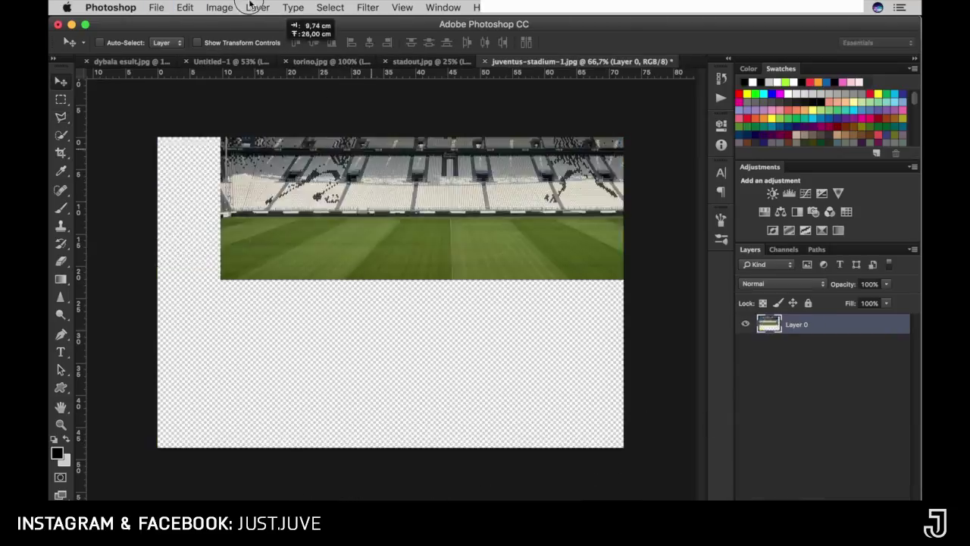
{"action": "key", "text": "ctrl+t"}
{"action": "left_click_drag", "start_coordinate": [569, 264], "coordinate": [578, 227]}
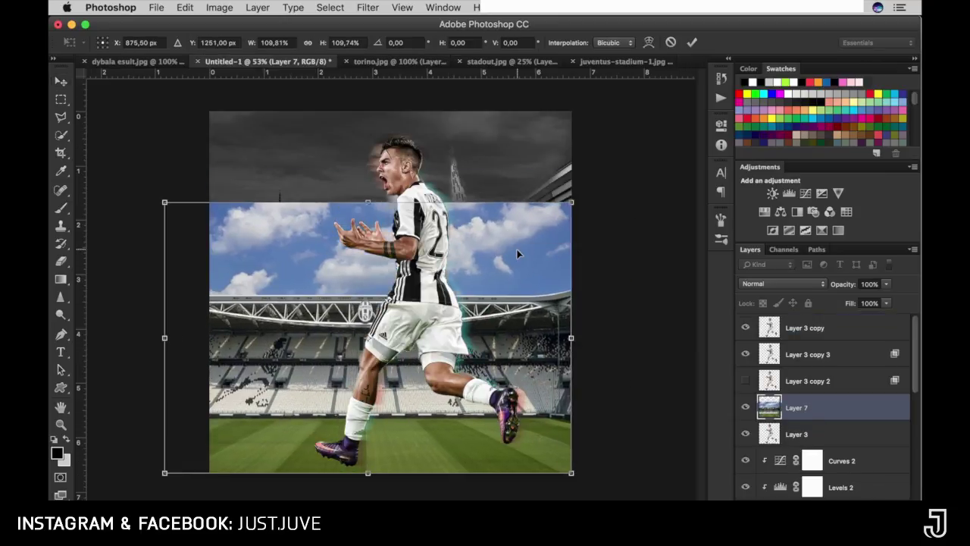
{"action": "key", "text": "Return"}
Step: Paint black on the stadium mask to hide the sky on both sides of the player
{"action": "key", "text": "b"}
{"action": "right_click", "coordinate": [89, 144]}
{"action": "key", "text": "Return"}
{"action": "mouse_move", "coordinate": [531, 238]}
{"action": "left_mouse_down"}
{"action": "mouse_move", "coordinate": [260, 281]}
{"action": "mouse_move", "coordinate": [561, 303]}
{"action": "left_mouse_up"}
Step: Lower the stadium to 75% opacity and 85% fill, and mask the lower stands and bottom fog
{"action": "left_click", "coordinate": [833, 433]}
{"action": "mouse_move", "coordinate": [844, 284]}
{"action": "left_mouse_down"}
{"action": "mouse_move", "coordinate": [826, 284]}
{"action": "mouse_move", "coordinate": [840, 303]}
{"action": "left_mouse_up"}
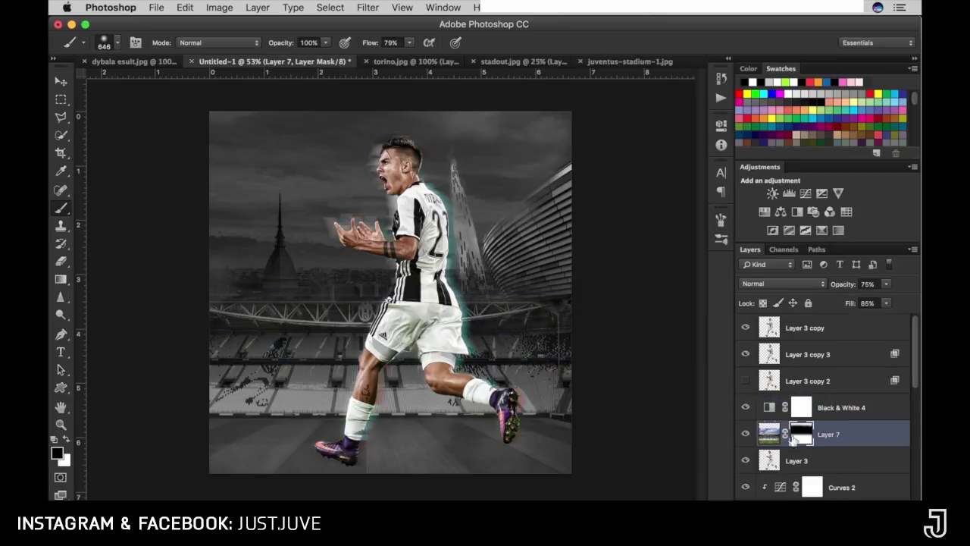
{"action": "mouse_move", "coordinate": [555, 245]}
{"action": "left_mouse_down"}
{"action": "mouse_move", "coordinate": [411, 416]}
{"action": "mouse_move", "coordinate": [538, 347]}
{"action": "mouse_move", "coordinate": [422, 411]}
{"action": "left_mouse_up"}
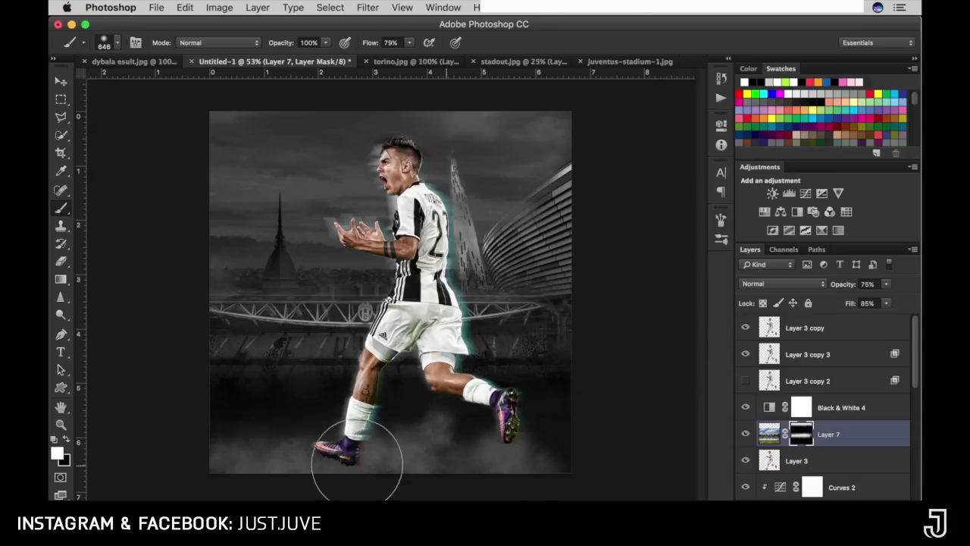
{"action": "key", "text": "x"}
{"action": "left_click_drag", "start_coordinate": [173, 412], "coordinate": [318, 416]}
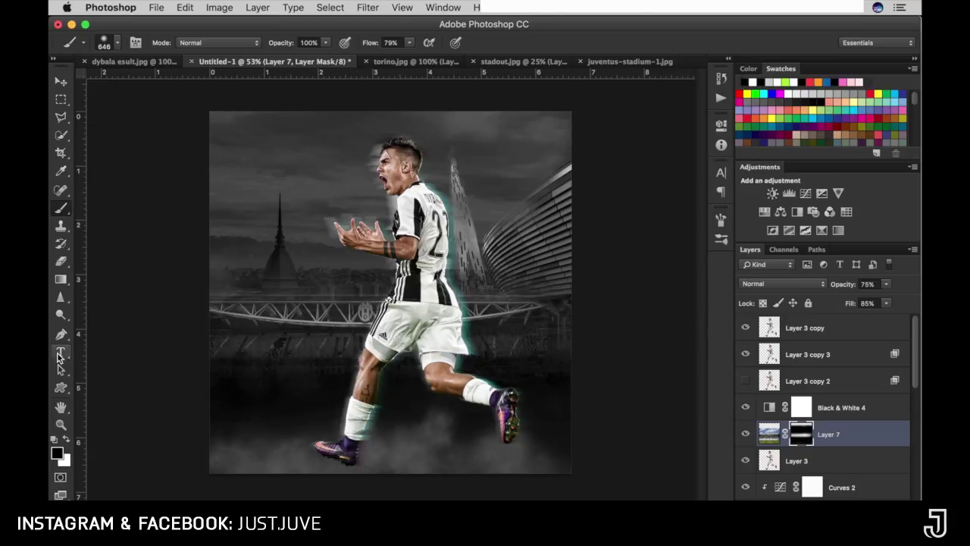
{"action": "left_click", "coordinate": [61, 352]}
Step: Type PAULO, rasterize it and slide a slanted slice of the letters for a cut look
{"action": "type", "text": "paulo"}
{"action": "left_click", "coordinate": [487, 43]}
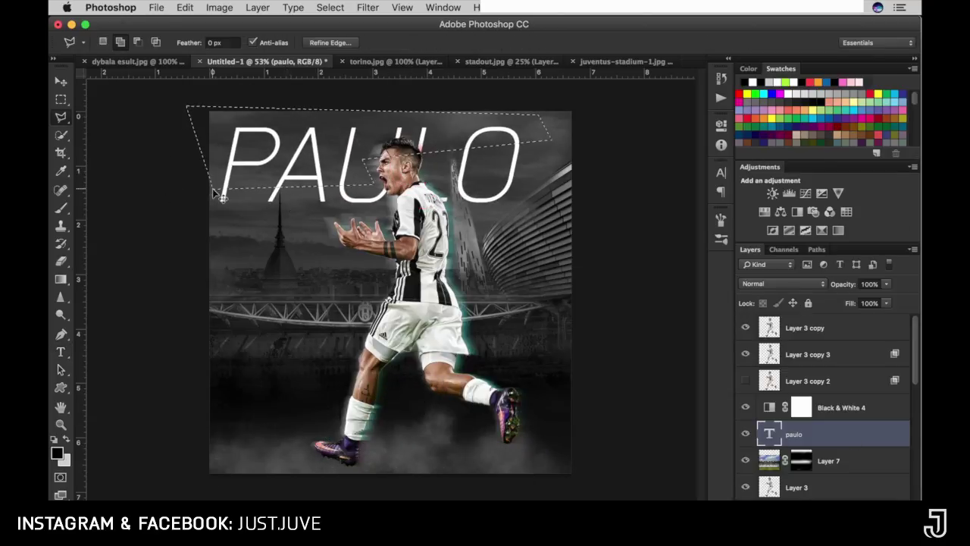
{"action": "right_click", "coordinate": [794, 433]}
{"action": "left_click", "coordinate": [758, 492]}
{"action": "left_click", "coordinate": [769, 433], "text": "ctrl"}
{"action": "left_click_drag", "start_coordinate": [338, 162], "coordinate": [344, 168]}
{"action": "key", "text": "ctrl+t"}
{"action": "left_click_drag", "start_coordinate": [521, 204], "coordinate": [423, 176]}
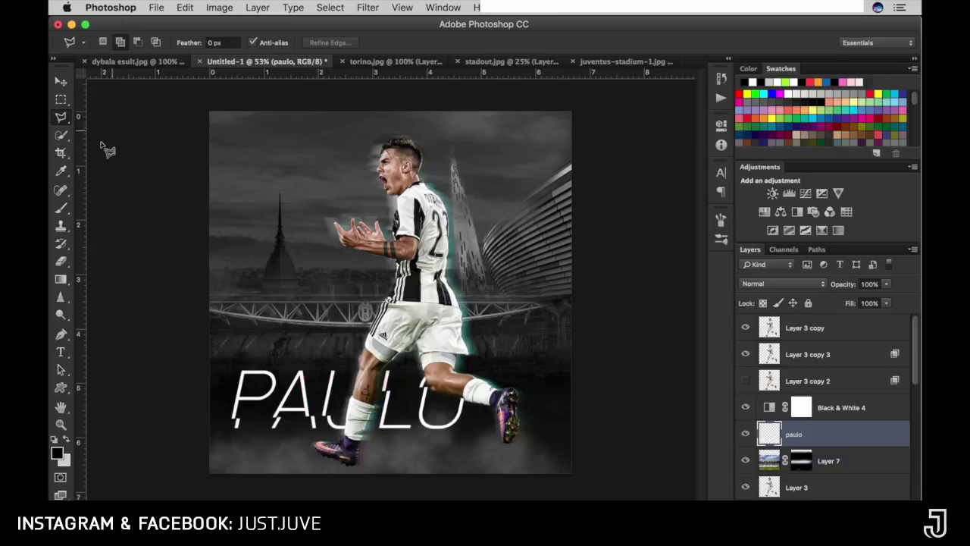
Step: Add the DYBALA title at the top, hide PAULO and set the title copy's fill to 100%
{"action": "type", "text": "fybala"}
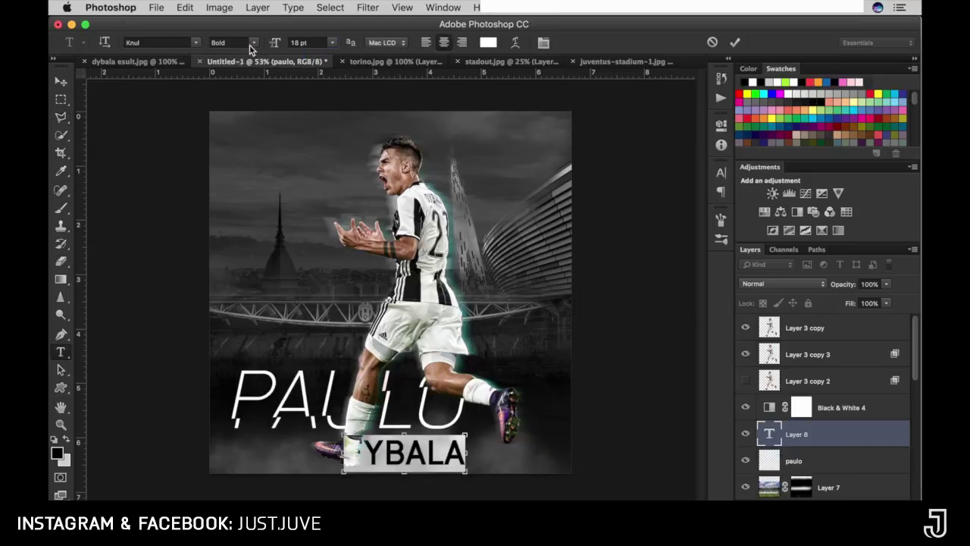
{"action": "type", "text": "d"}
{"action": "left_click_drag", "start_coordinate": [434, 476], "coordinate": [424, 158]}
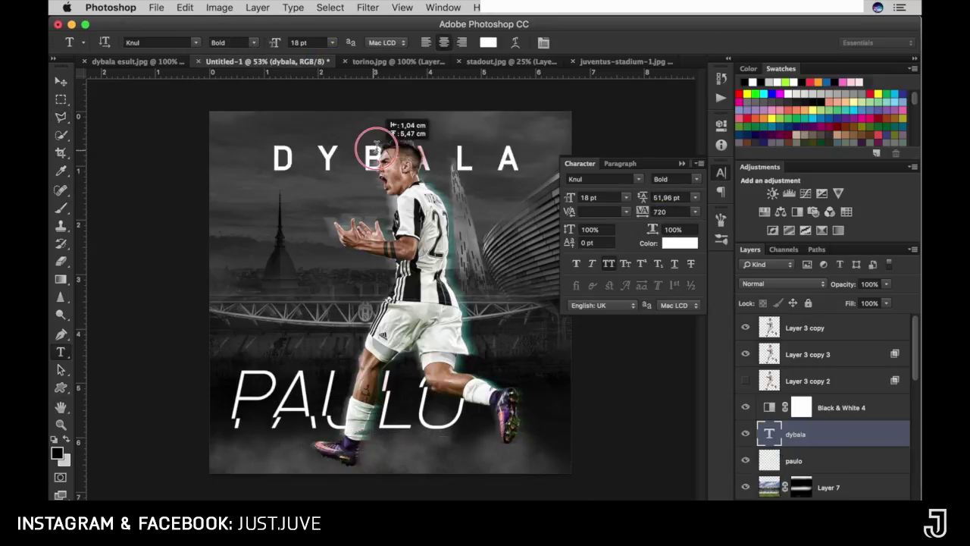
{"action": "left_click", "coordinate": [745, 460]}
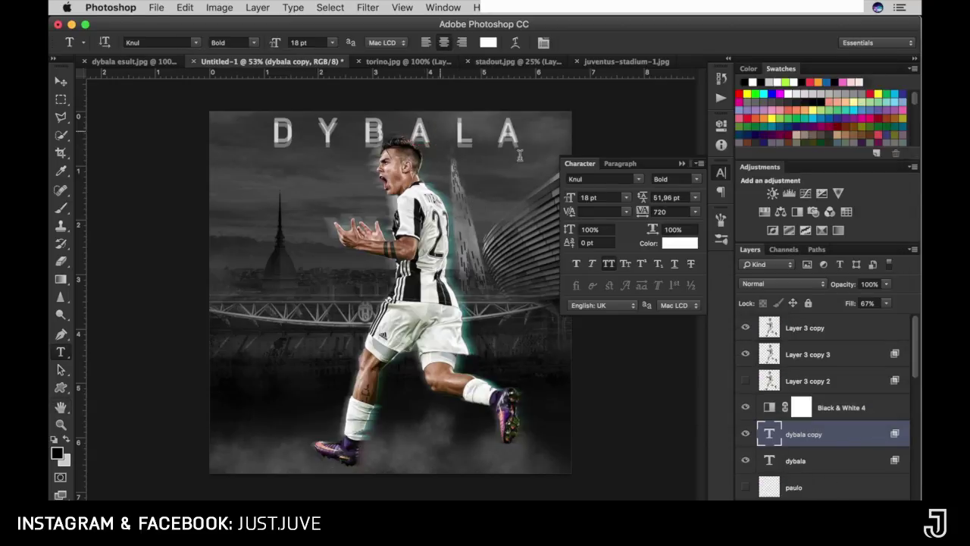
{"action": "type", "text": "100"}
{"action": "key", "text": "Return"}
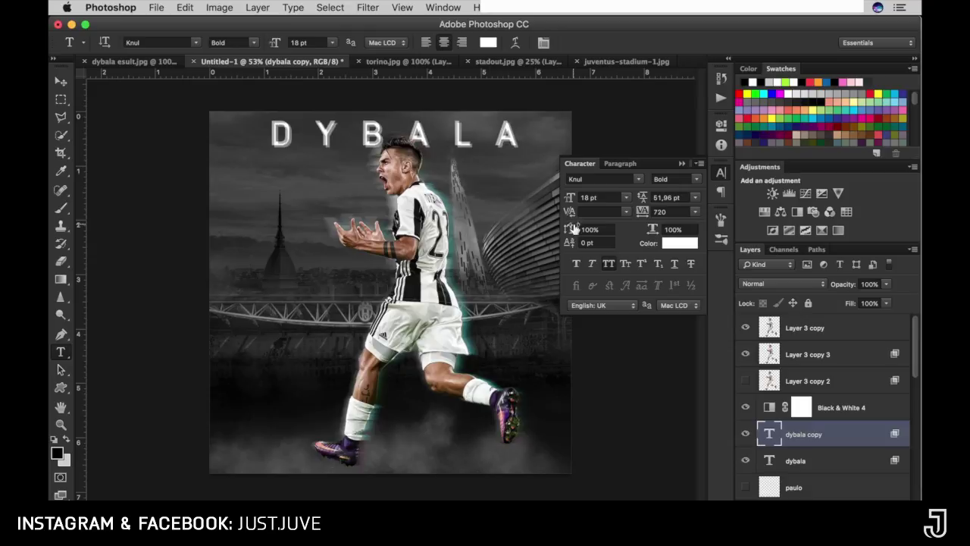
Step: Apply a horizontal Motion Blur (angle 0, 65 px) to the original DYBALA title layer
{"action": "left_click", "coordinate": [834, 460]}
{"action": "left_click", "coordinate": [368, 7]}
{"action": "left_click", "coordinate": [569, 231]}
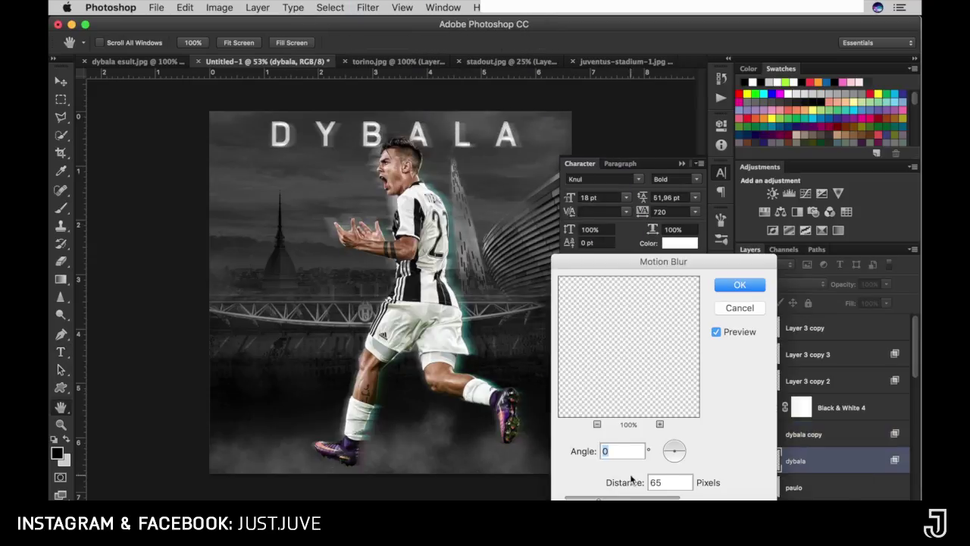
{"action": "left_click", "coordinate": [739, 285]}
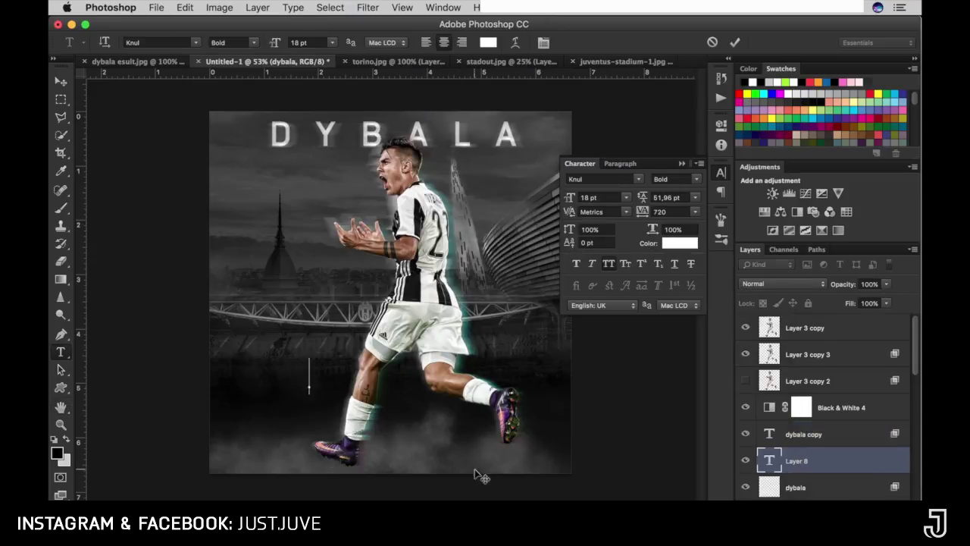
Step: Add a 'DESIGNED BY JUSTJUVE' credit with bold JUSTJUVE, left of the player's chest
{"action": "type", "text": "DESIGNED BY JUSTJUVE"}
{"action": "key", "text": "ctrl+a"}
{"action": "left_click", "coordinate": [695, 212]}
{"action": "left_click", "coordinate": [695, 179]}
{"action": "left_click_drag", "start_coordinate": [295, 376], "coordinate": [489, 377]}
{"action": "left_click", "coordinate": [674, 179]}
{"action": "mouse_move", "coordinate": [568, 197]}
{"action": "left_mouse_down"}
{"action": "mouse_move", "coordinate": [583, 197]}
{"action": "mouse_move", "coordinate": [570, 198]}
{"action": "left_mouse_up"}
{"action": "key", "text": "ctrl+a"}
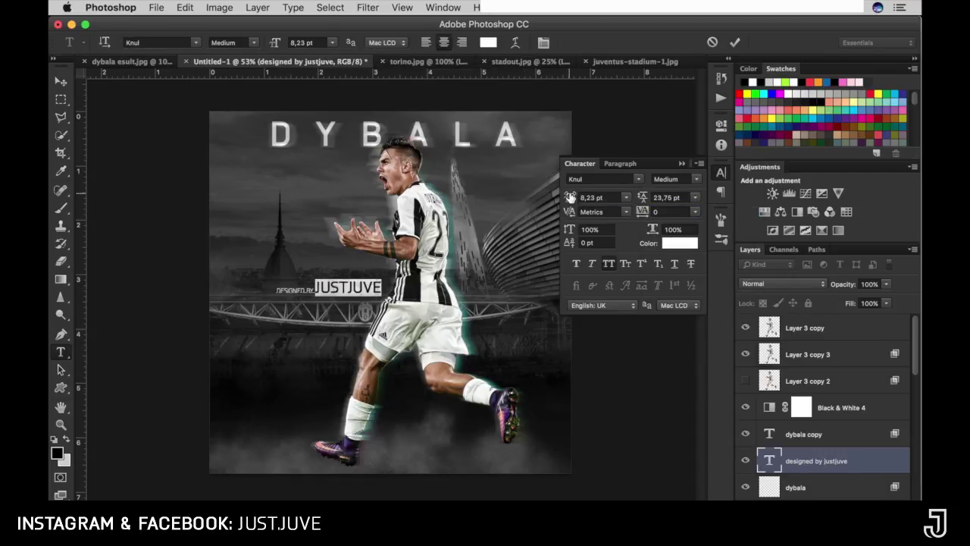
{"action": "left_click_drag", "start_coordinate": [312, 289], "coordinate": [332, 285]}
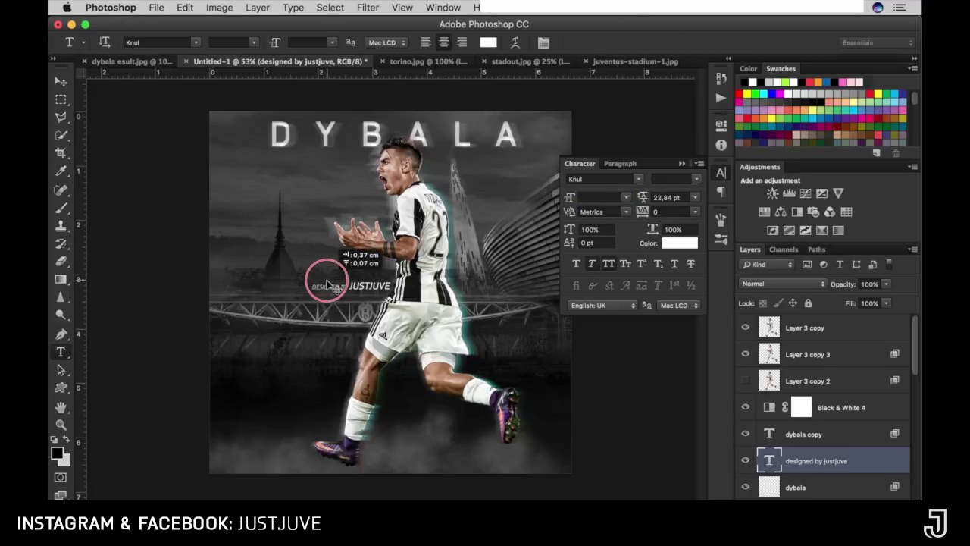
Step: Add a Black & White adjustment above everything at 39% opacity
{"action": "double_click", "coordinate": [805, 328]}
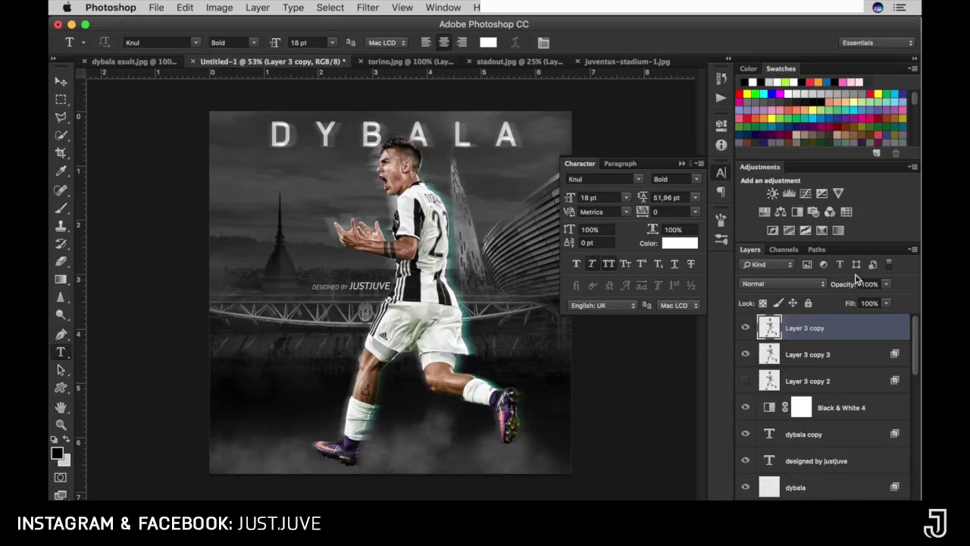
{"action": "left_click", "coordinate": [796, 211]}
{"action": "left_click", "coordinate": [843, 302]}
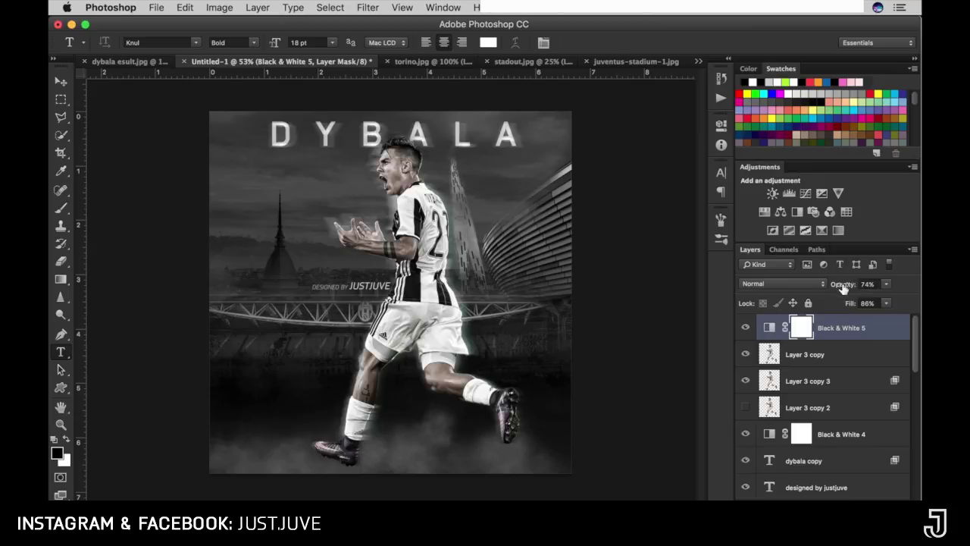
{"action": "left_click_drag", "start_coordinate": [844, 289], "coordinate": [840, 288]}
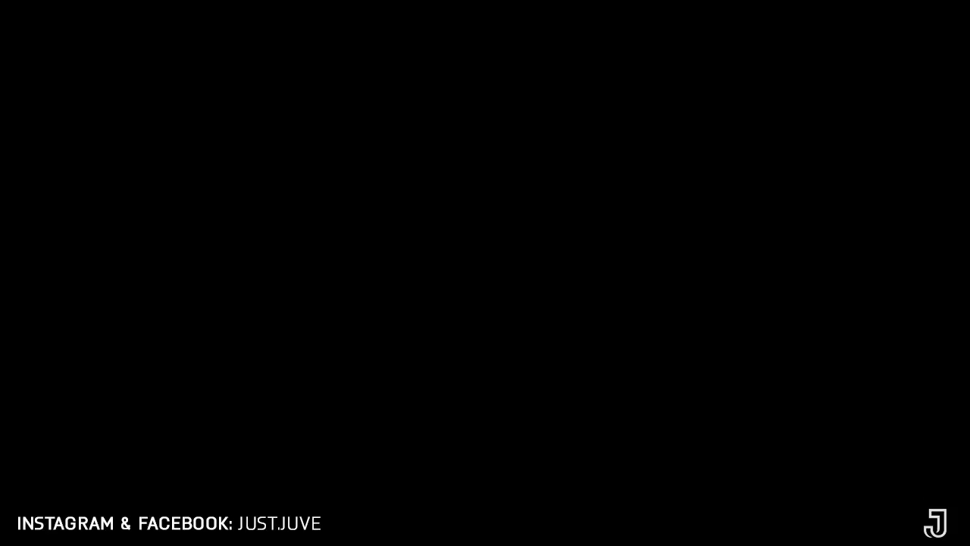